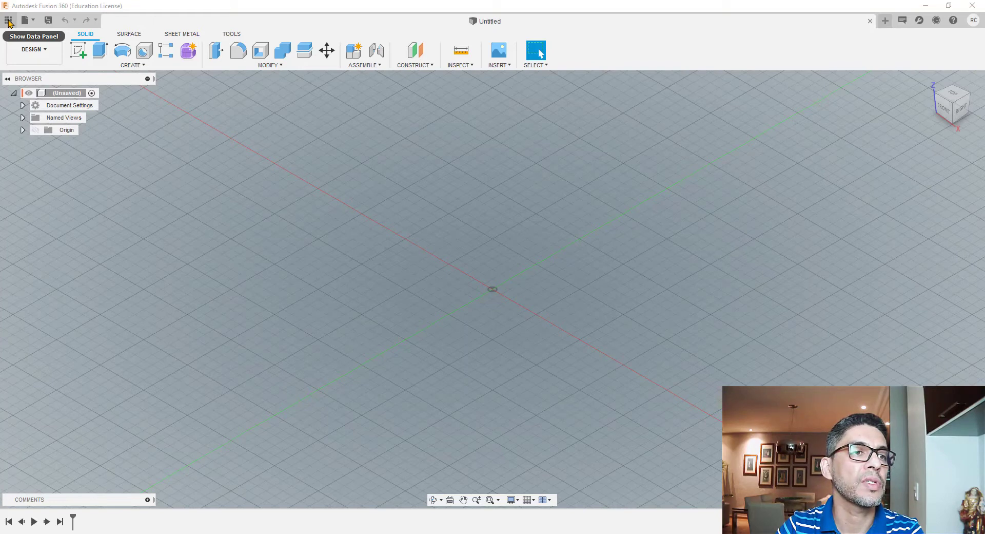
Show the Data Panel, collapse the Led Star Projector details, and scroll Recent Data to the top.
{"action": "left_click", "coordinate": [9, 21]}
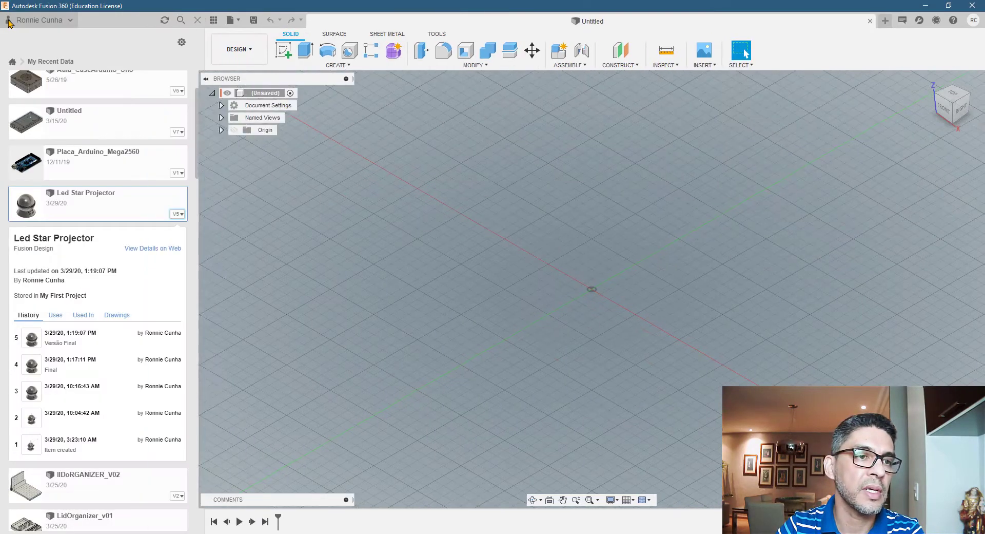
{"action": "left_click", "coordinate": [179, 219]}
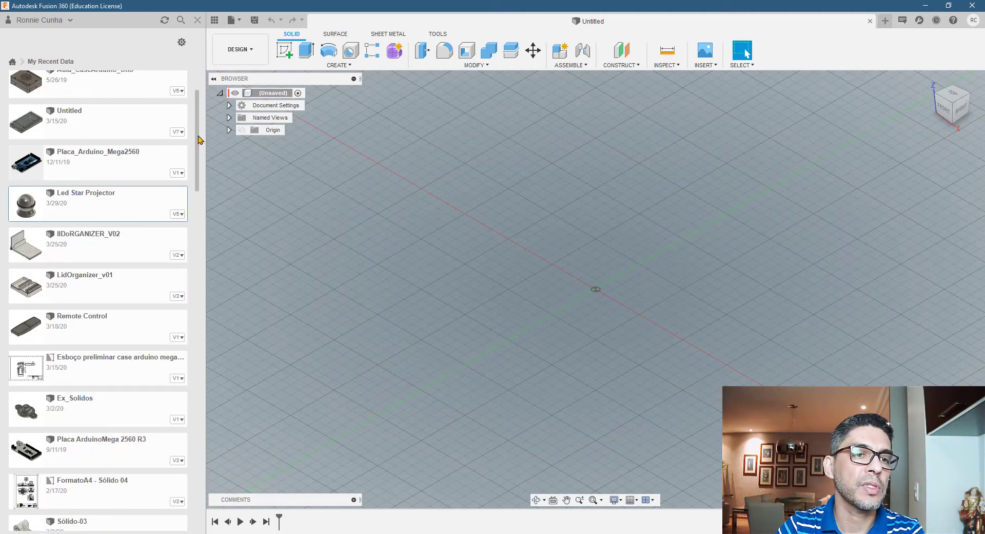
{"action": "left_click_drag", "start_coordinate": [198, 106], "coordinate": [201, 54]}
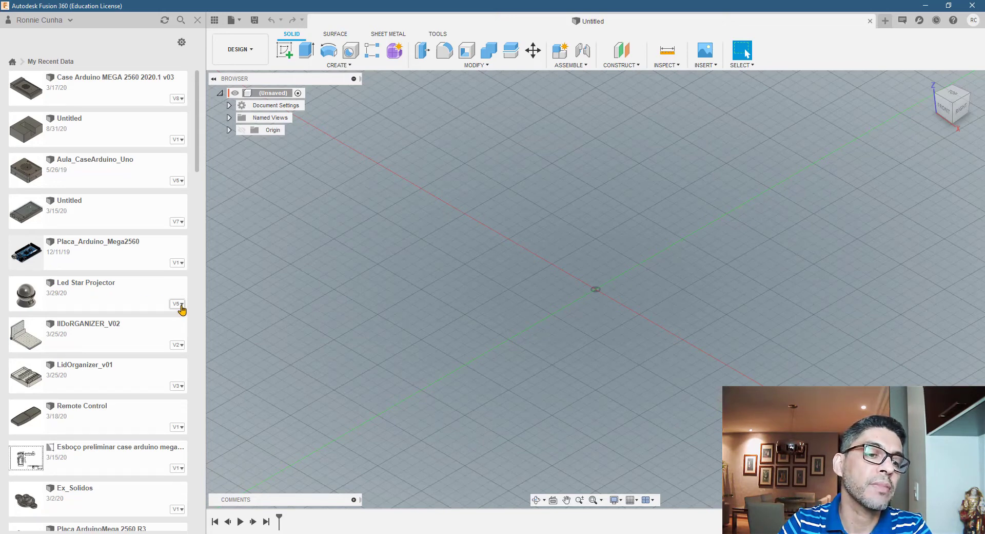
{"action": "left_click", "coordinate": [180, 306]}
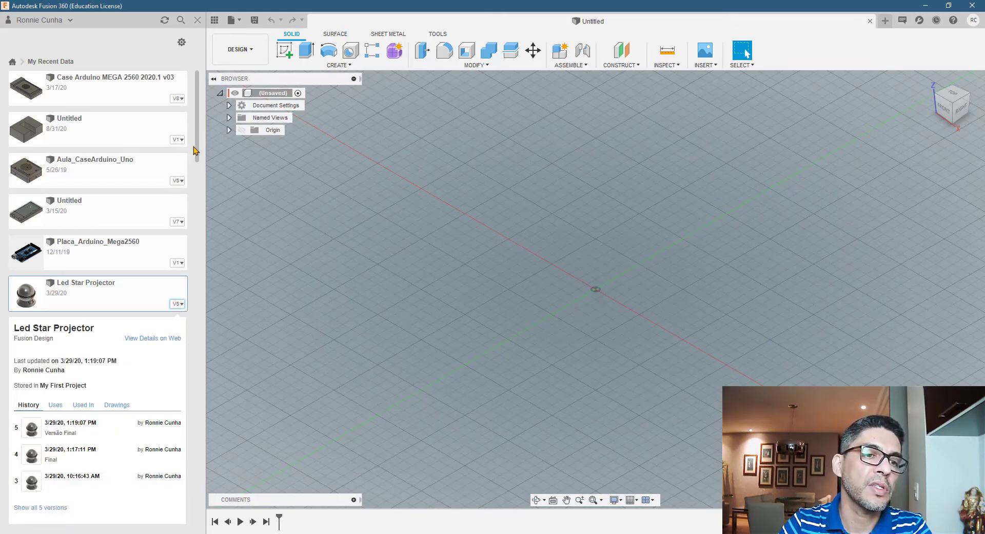
{"action": "left_click_drag", "start_coordinate": [195, 150], "coordinate": [197, 189]}
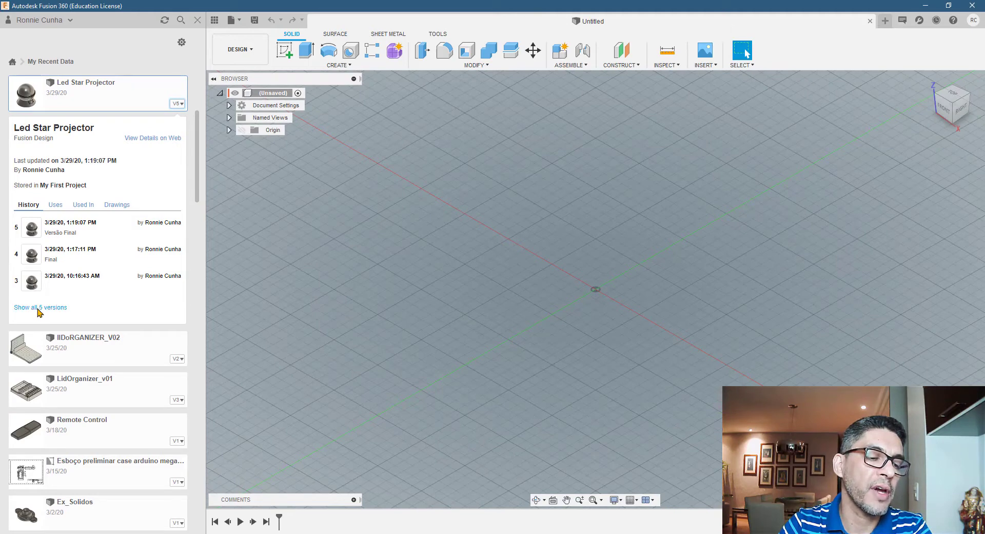
{"action": "left_click", "coordinate": [38, 309]}
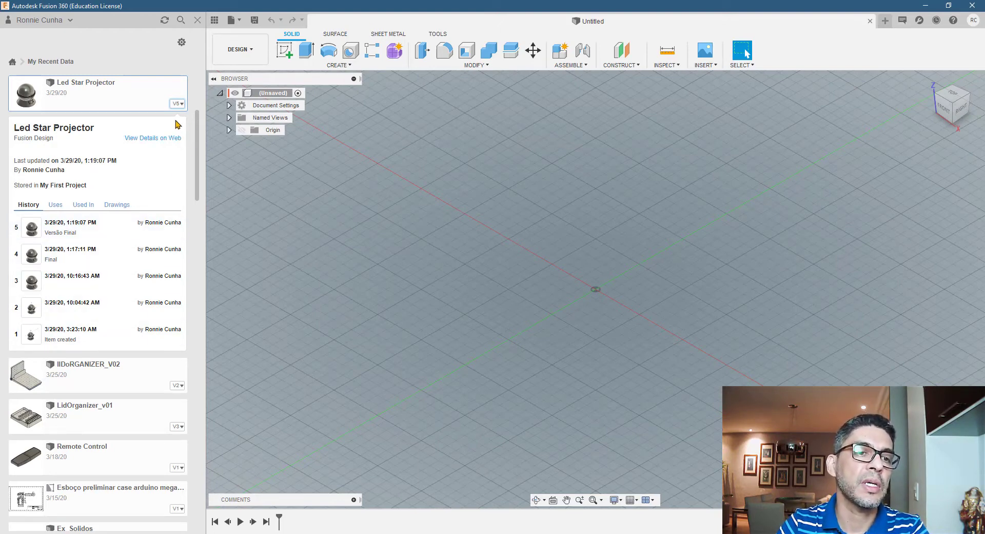
{"action": "left_click", "coordinate": [182, 104]}
{"action": "left_click_drag", "start_coordinate": [198, 193], "coordinate": [199, 117]}
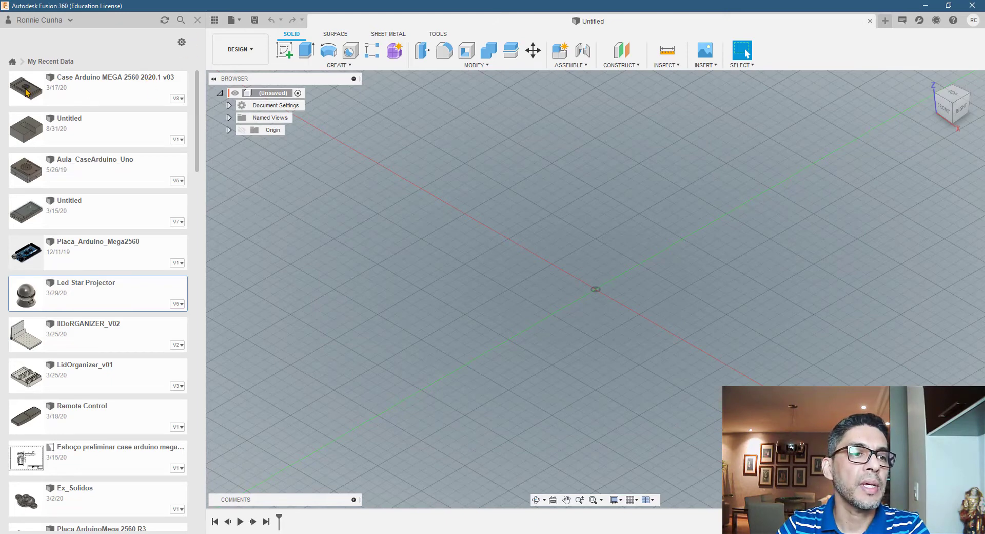
Open the Case Arduino MEGA 2560 design from the Data Panel, then close the panel.
{"action": "left_click_drag", "start_coordinate": [26, 93], "coordinate": [540, 251]}
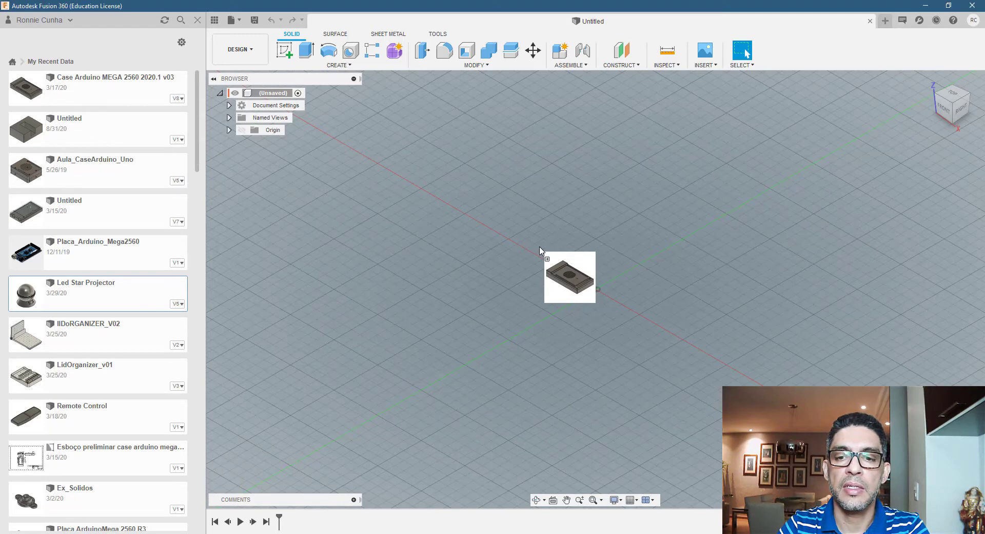
{"action": "left_click_drag", "start_coordinate": [540, 251], "coordinate": [203, 104]}
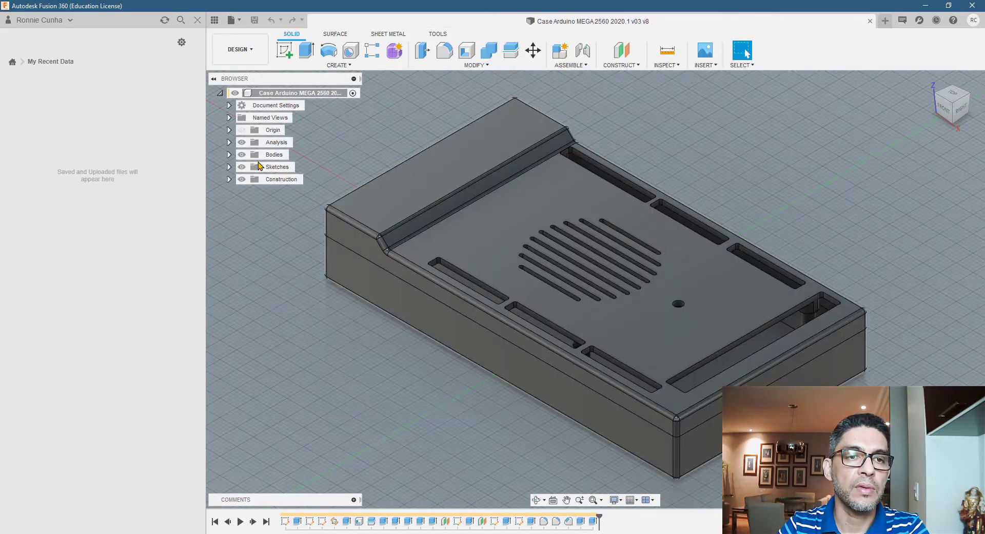
{"action": "left_click", "coordinate": [197, 22]}
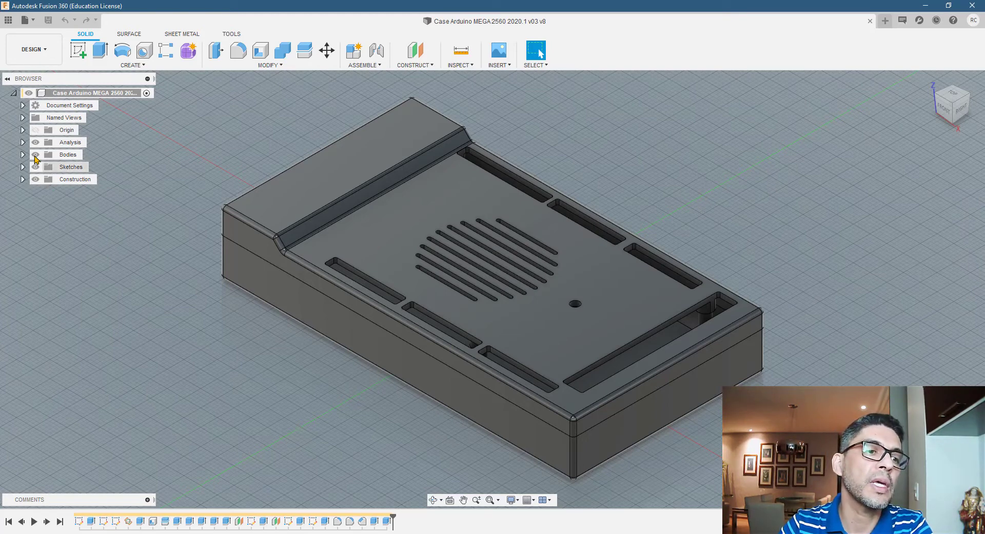
Expand the Construction, Analysis and Named Views folders in the browser.
{"action": "left_click", "coordinate": [22, 179]}
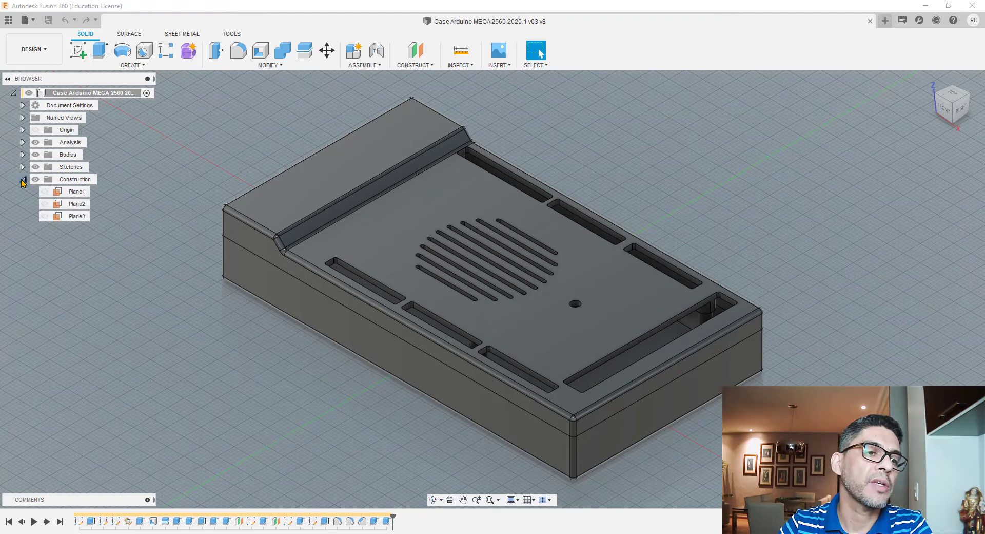
{"action": "left_click", "coordinate": [23, 143]}
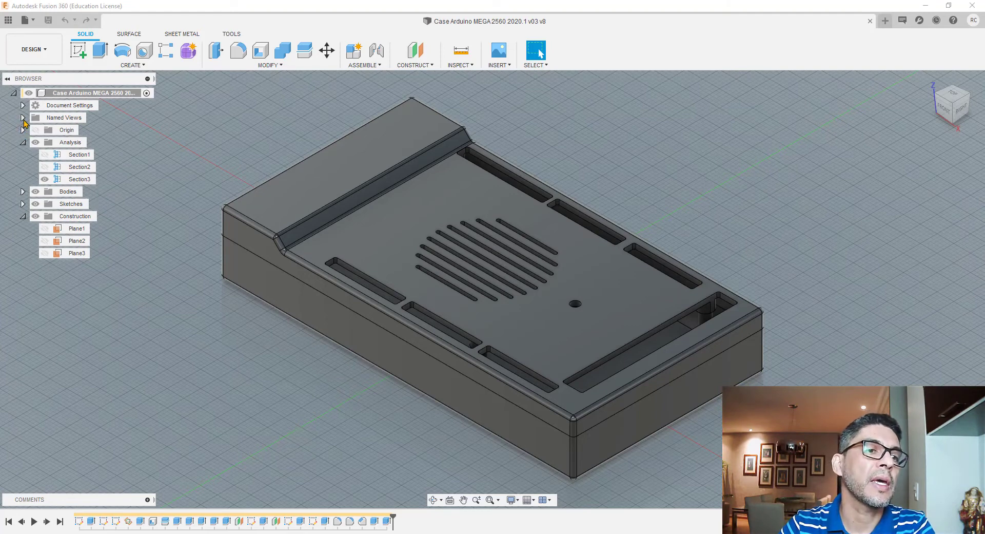
{"action": "left_click", "coordinate": [23, 118]}
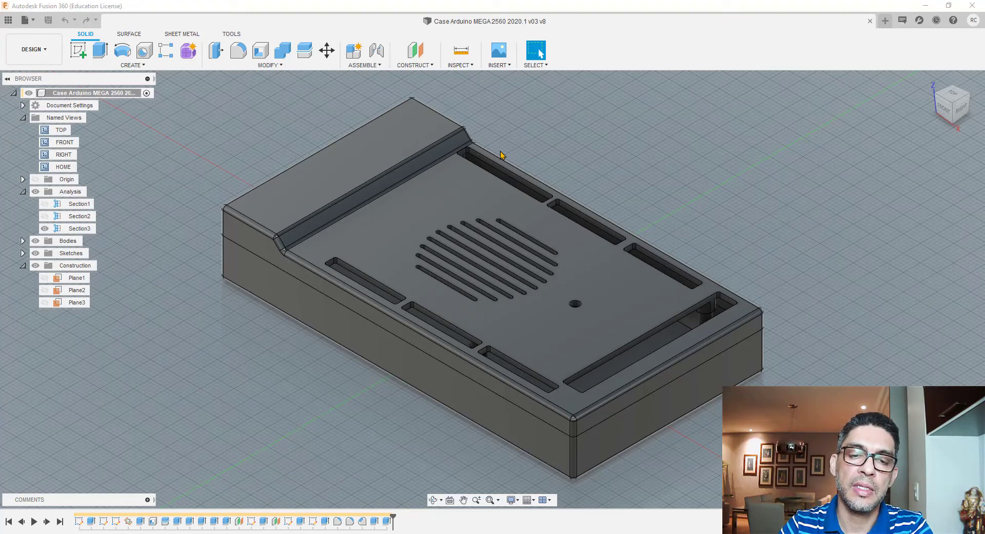
{"action": "double_click", "coordinate": [61, 131]}
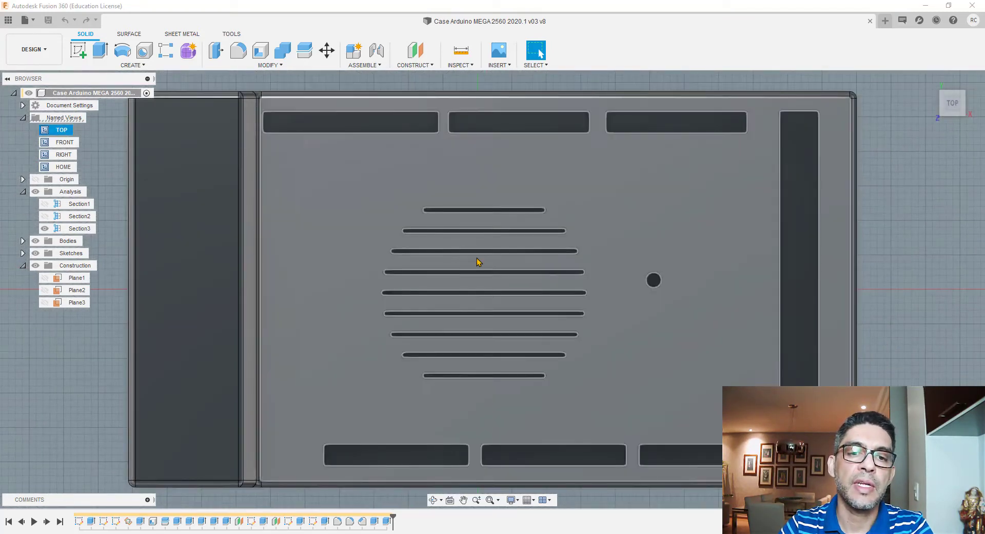
{"action": "scroll", "coordinate": [477, 262], "scroll_direction": "down", "scroll_amount": 2}
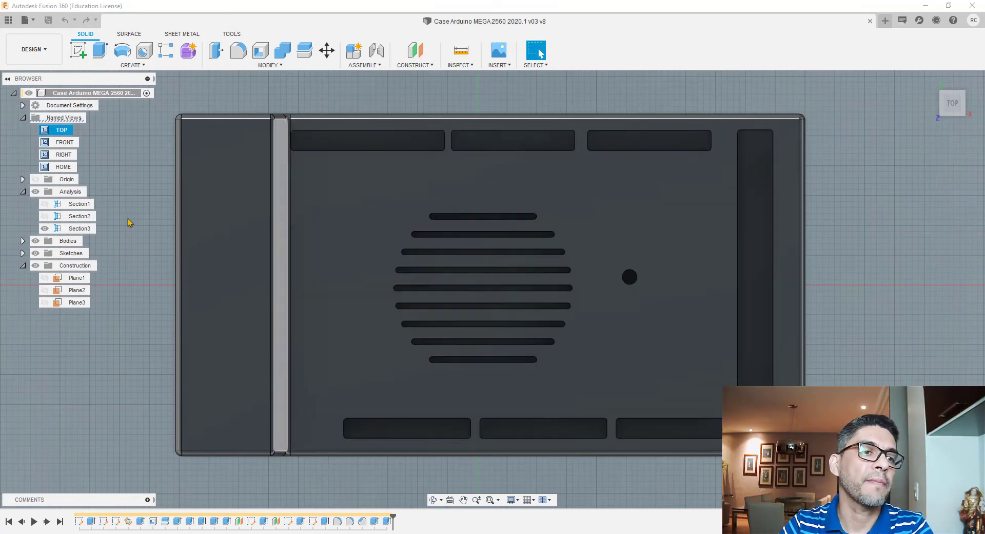
{"action": "left_click", "coordinate": [65, 144]}
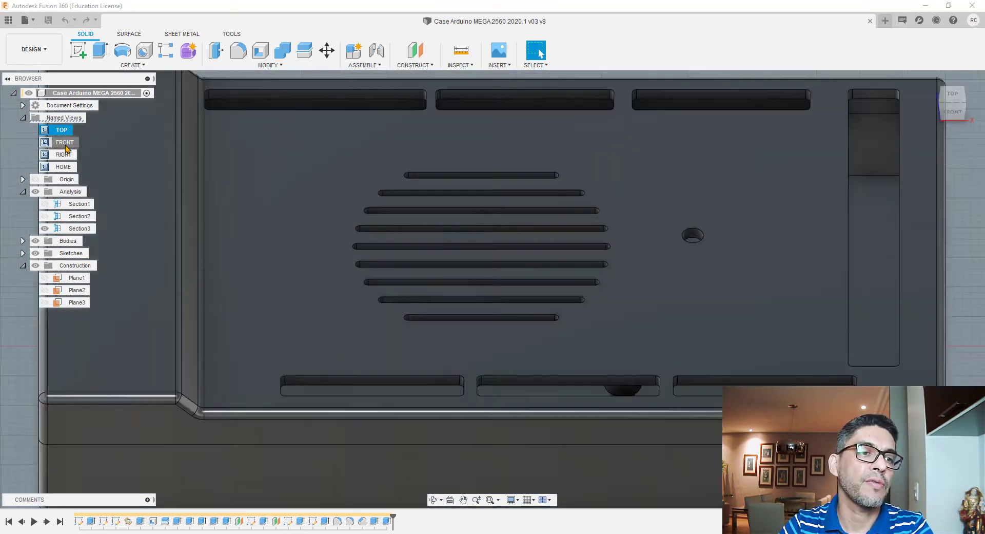
{"action": "left_click", "coordinate": [64, 155]}
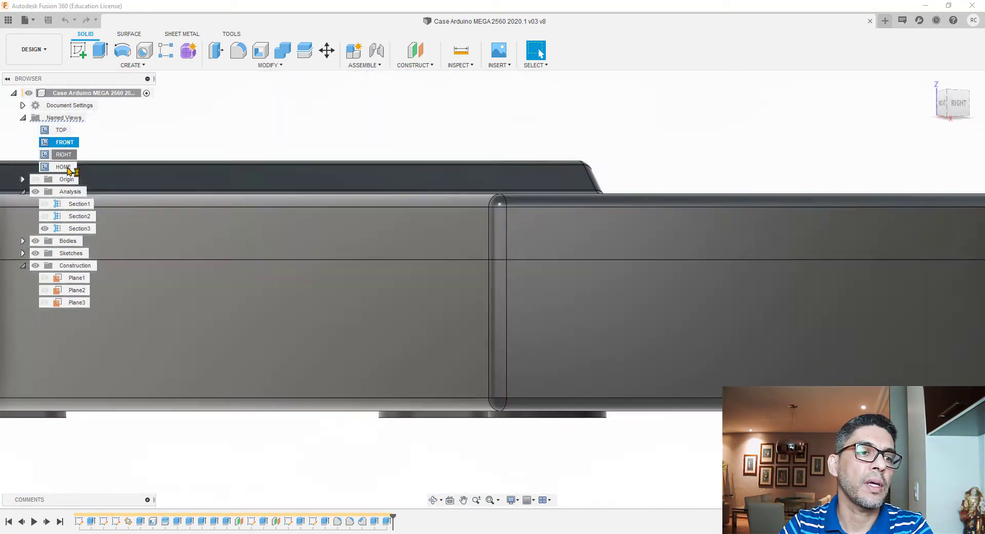
{"action": "left_click", "coordinate": [64, 168]}
{"action": "left_click", "coordinate": [63, 167]}
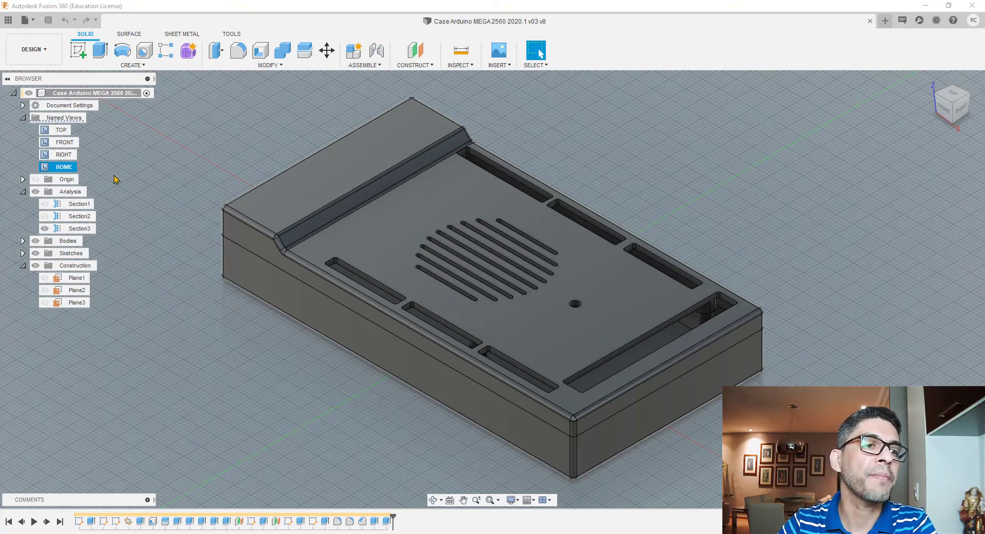
Collapse Named Views and briefly expand, then collapse, the Origin folder.
{"action": "left_click", "coordinate": [24, 119]}
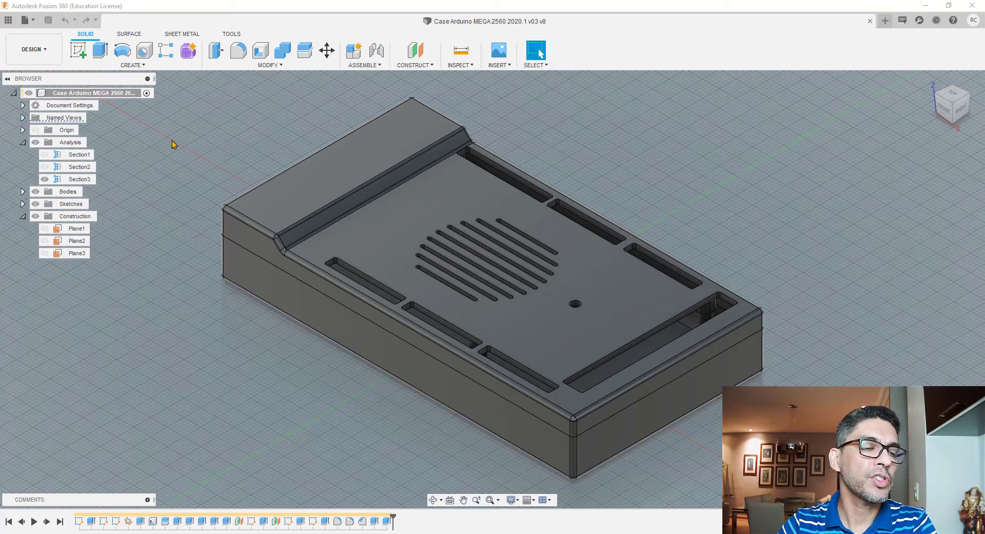
{"action": "left_click", "coordinate": [22, 131]}
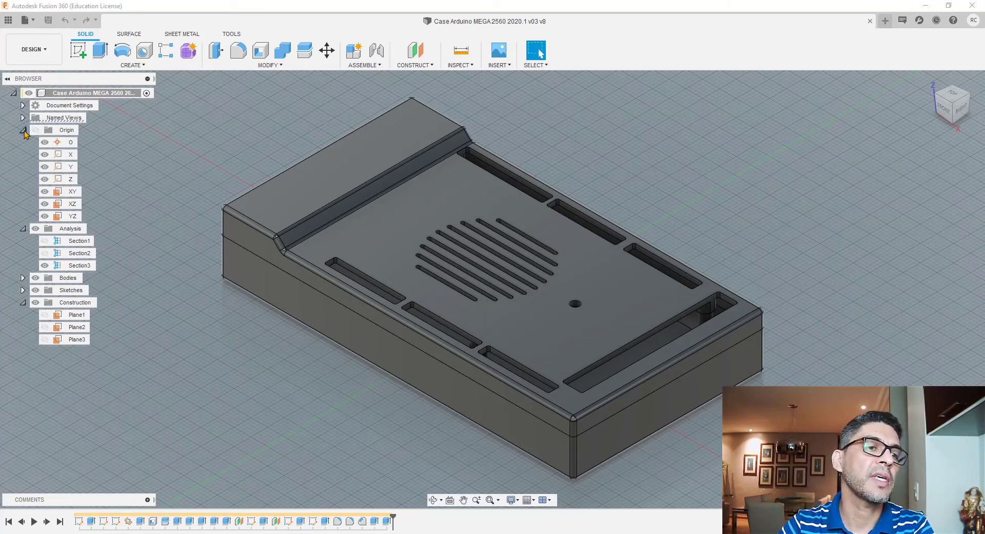
{"action": "left_click", "coordinate": [23, 131]}
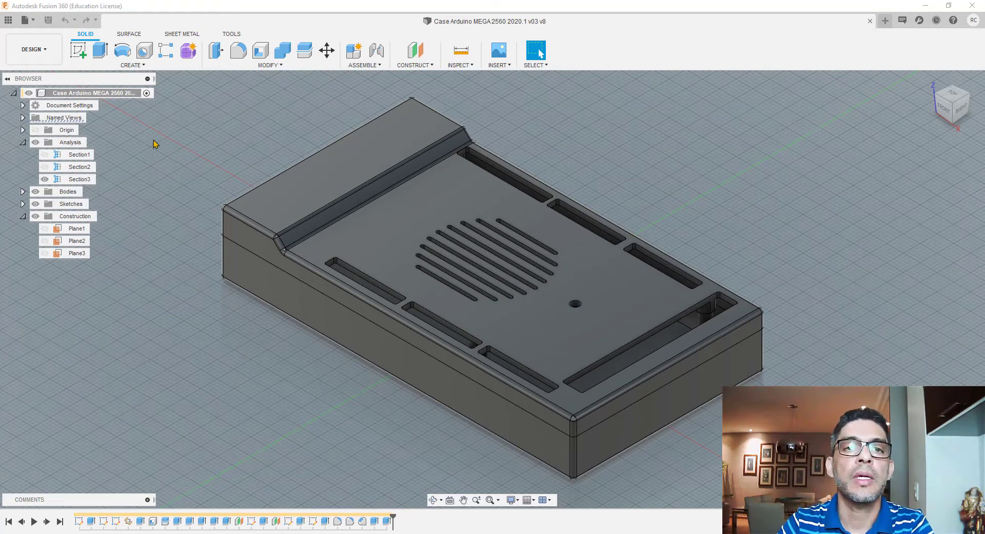
Add a Section4 section analysis on the case's side face, offset to about -27 mm.
{"action": "left_click", "coordinate": [433, 65]}
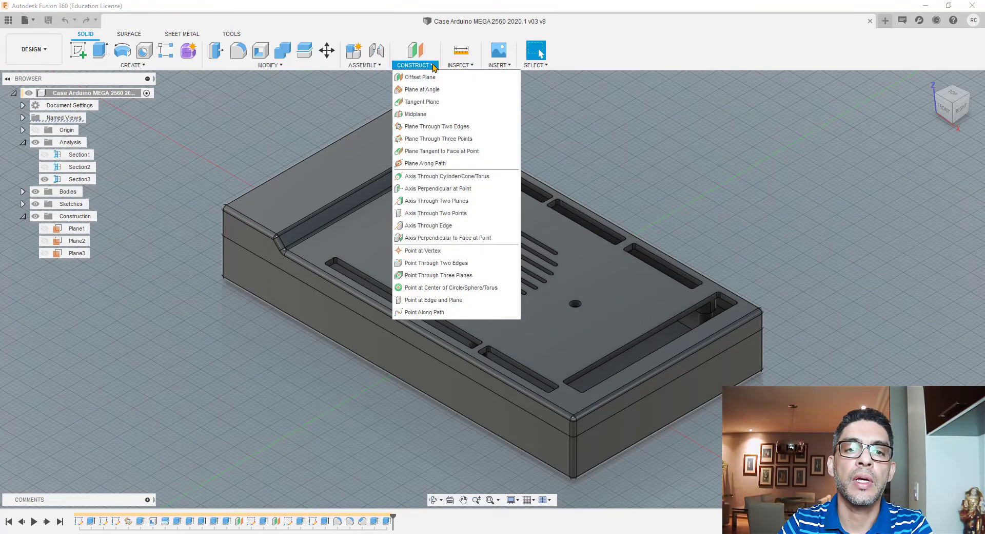
{"action": "left_click", "coordinate": [471, 66]}
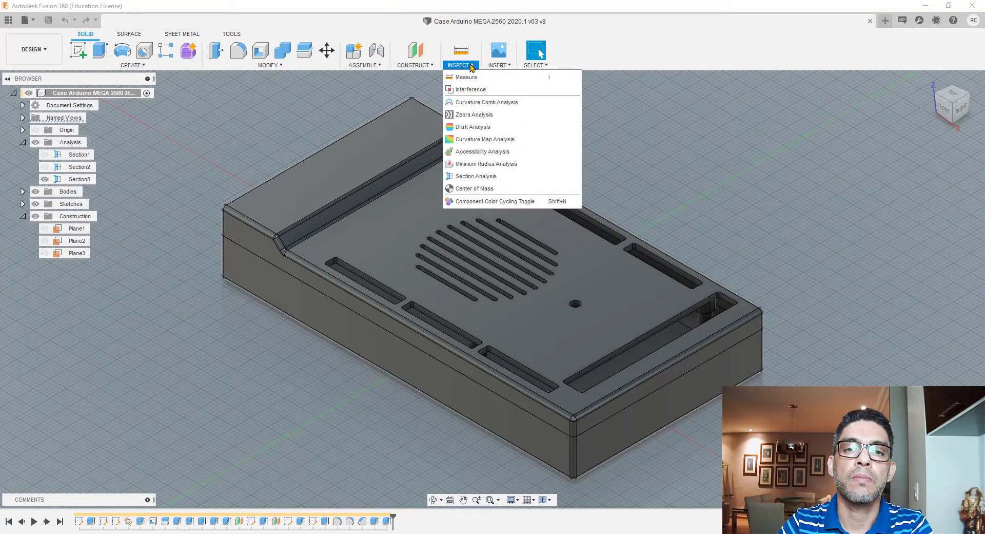
{"action": "left_click", "coordinate": [492, 176]}
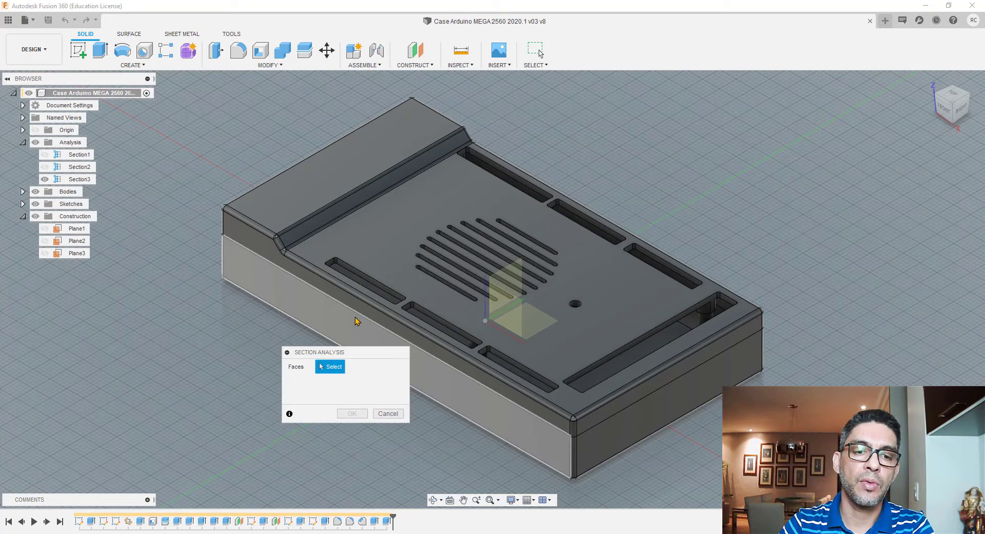
{"action": "left_click", "coordinate": [295, 293]}
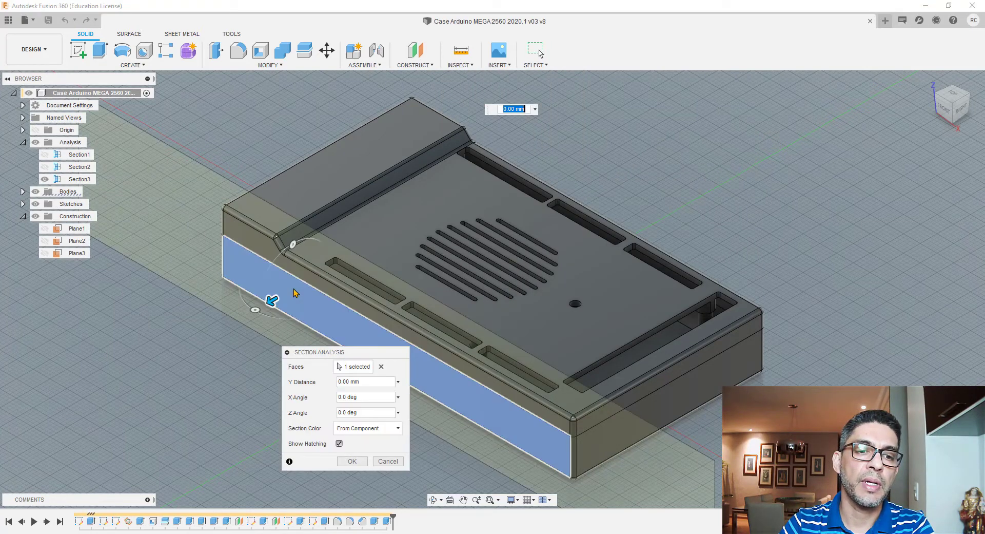
{"action": "left_click_drag", "start_coordinate": [271, 298], "coordinate": [378, 261]}
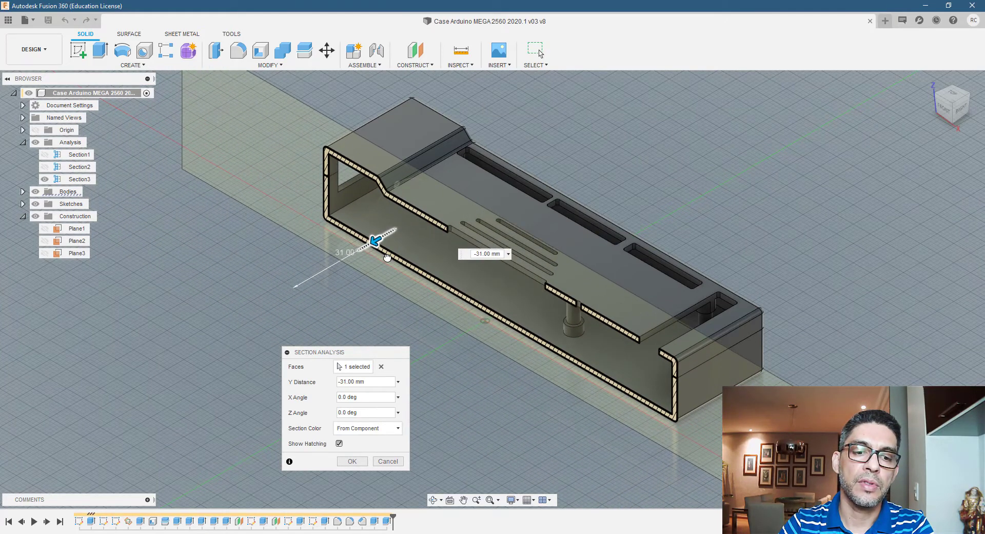
{"action": "mouse_move", "coordinate": [378, 260]}
{"action": "left_mouse_down"}
{"action": "mouse_move", "coordinate": [291, 292]}
{"action": "mouse_move", "coordinate": [373, 265]}
{"action": "left_mouse_up"}
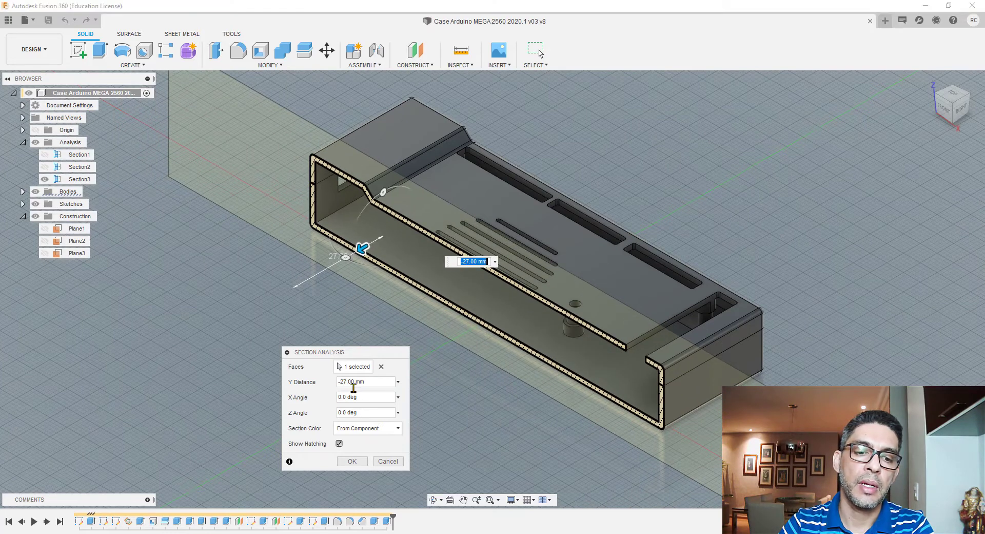
{"action": "left_click", "coordinate": [352, 462]}
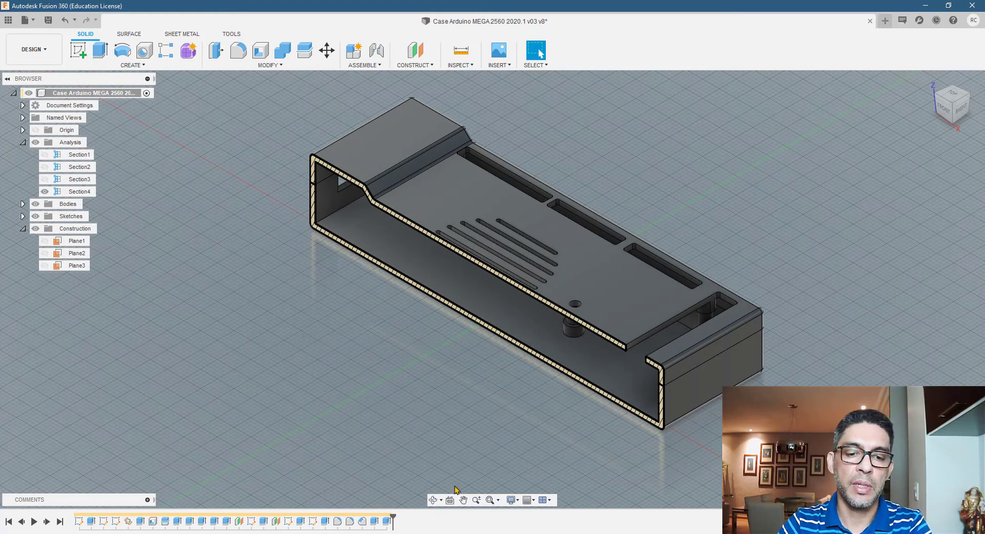
Orbit and zoom in on the sectioned case interior, then hide the Section4 cut.
{"action": "left_click", "coordinate": [435, 501]}
{"action": "mouse_move", "coordinate": [401, 347]}
{"action": "left_mouse_down"}
{"action": "mouse_move", "coordinate": [417, 330]}
{"action": "mouse_move", "coordinate": [405, 337]}
{"action": "left_mouse_up"}
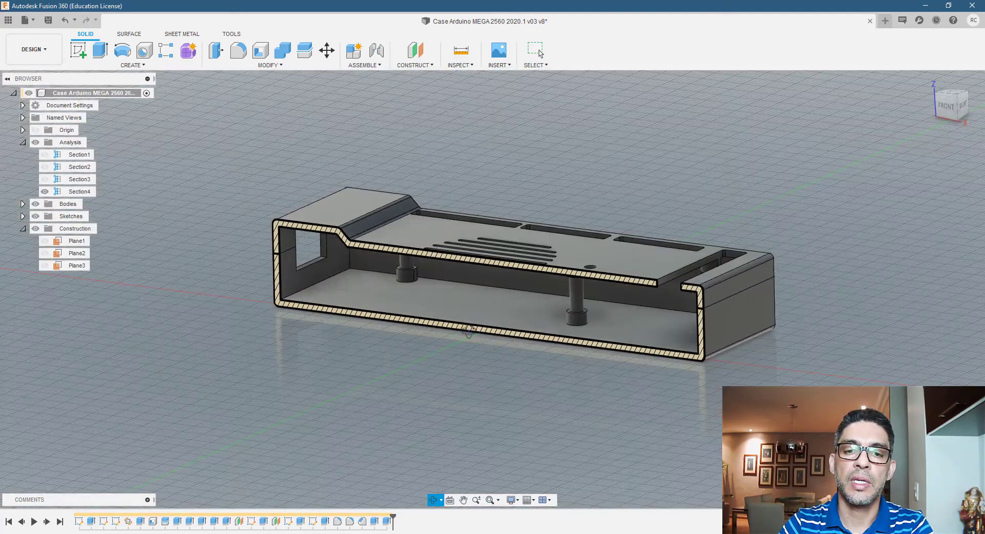
{"action": "left_click_drag", "start_coordinate": [468, 331], "coordinate": [470, 331]}
{"action": "scroll", "coordinate": [469, 331], "scroll_direction": "up", "scroll_amount": 3}
{"action": "scroll", "coordinate": [506, 293], "scroll_direction": "up", "scroll_amount": 3}
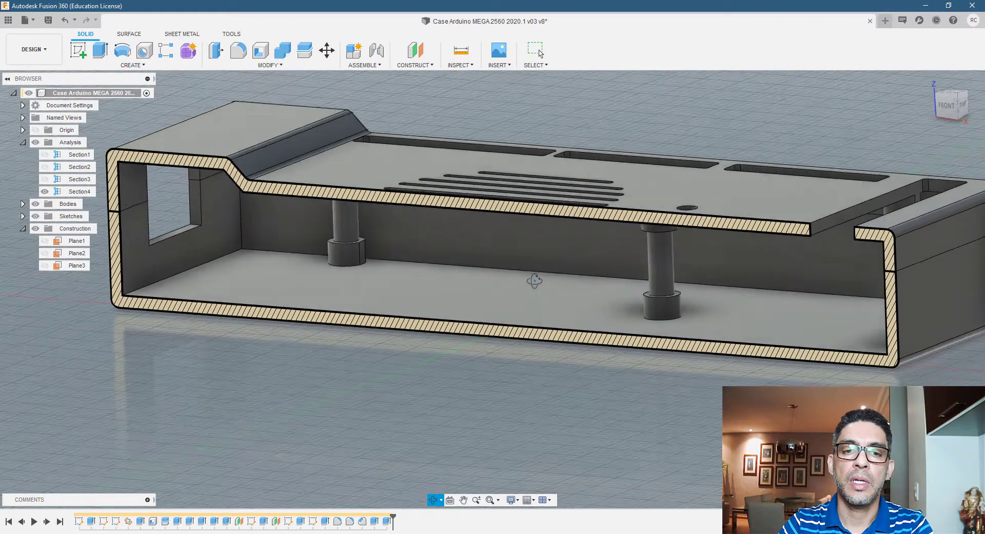
{"action": "scroll", "coordinate": [536, 280], "scroll_direction": "up", "scroll_amount": 3}
{"action": "left_click_drag", "start_coordinate": [535, 279], "coordinate": [529, 287]}
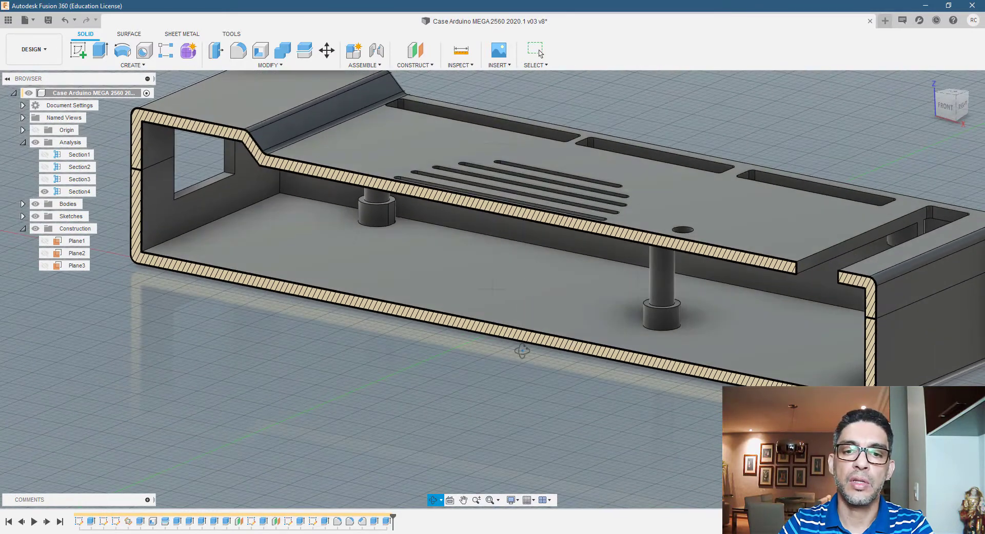
{"action": "left_click_drag", "start_coordinate": [523, 352], "coordinate": [522, 351]}
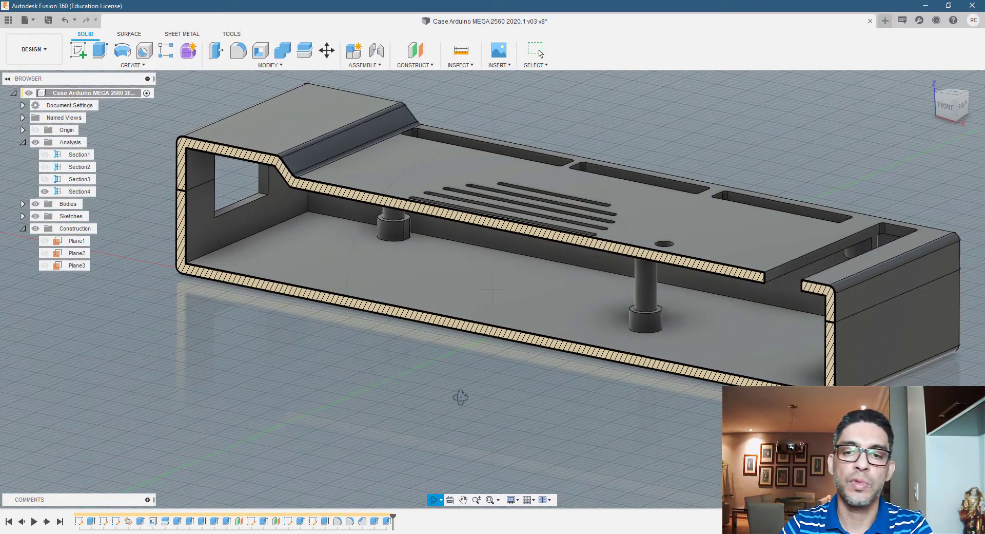
{"action": "left_click", "coordinate": [46, 193]}
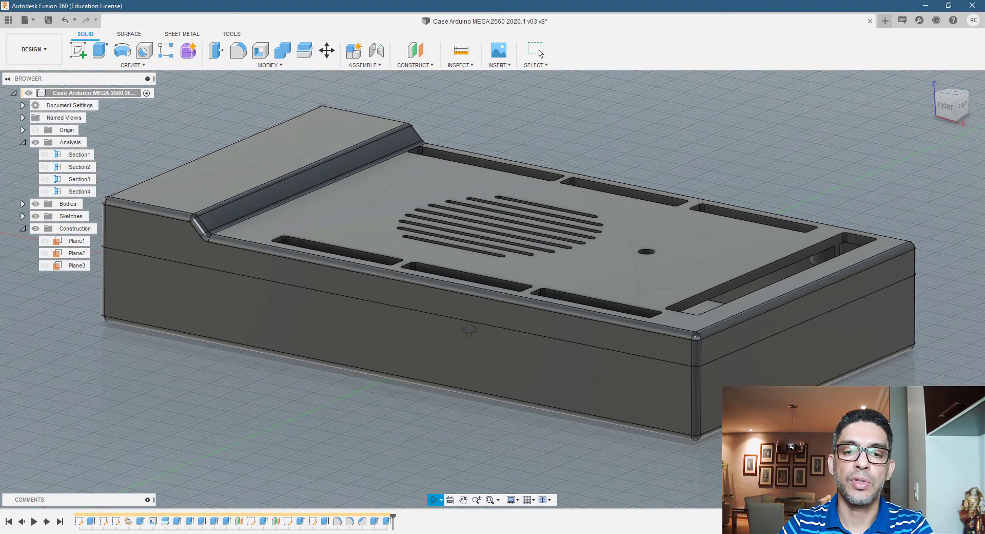
{"action": "left_click_drag", "start_coordinate": [471, 271], "coordinate": [440, 279]}
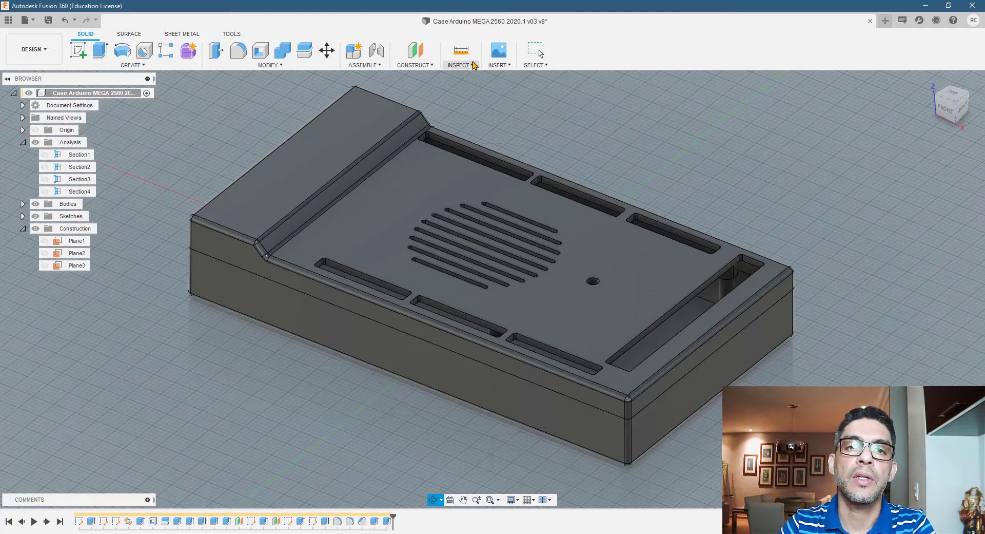
Collapse the Analysis folder and expand Bodies to show Parte Superior and Parte Inferior.
{"action": "left_click", "coordinate": [23, 144]}
{"action": "left_click", "coordinate": [23, 156]}
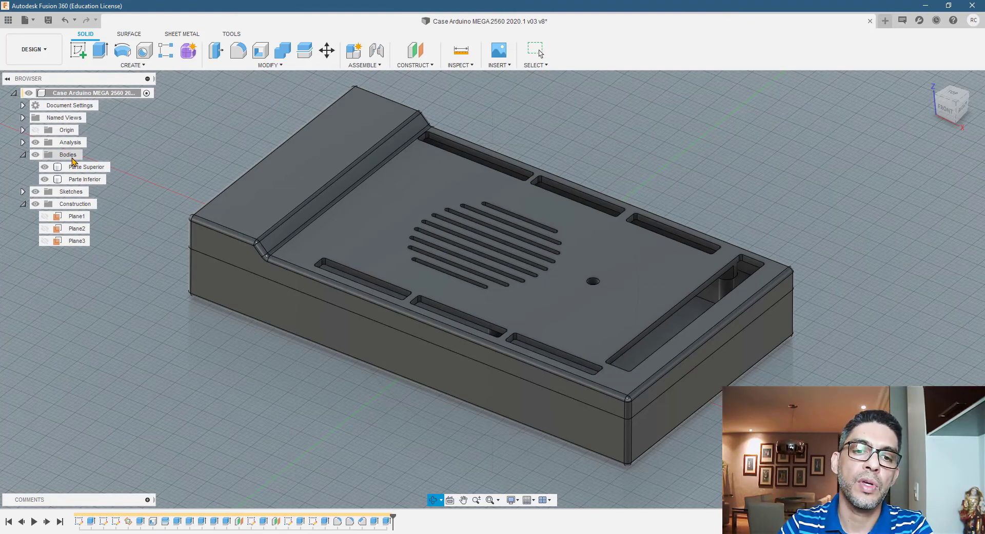
Toggle Parte Superior and Parte Inferior visibility to view each alone, then select Parte Superior.
{"action": "left_click", "coordinate": [46, 167]}
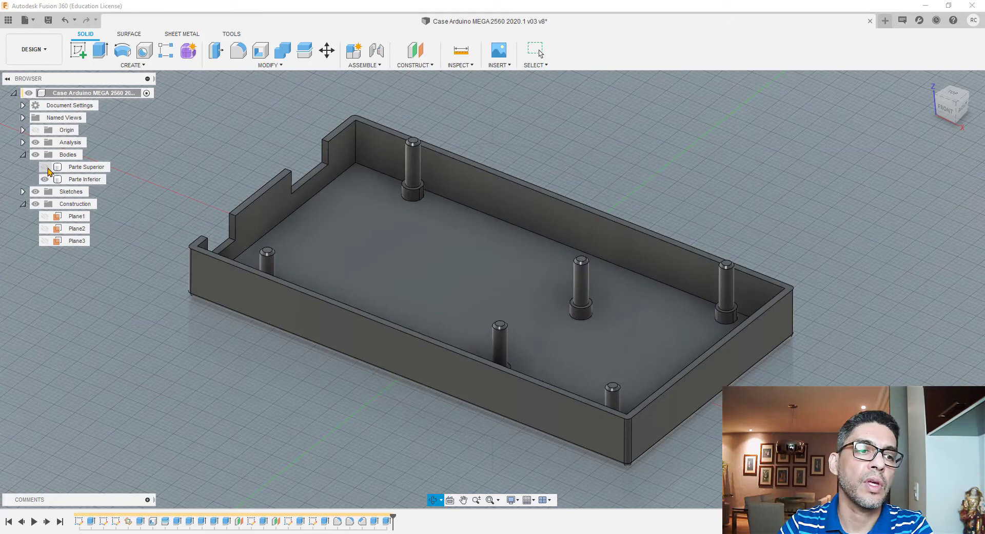
{"action": "left_click", "coordinate": [44, 166]}
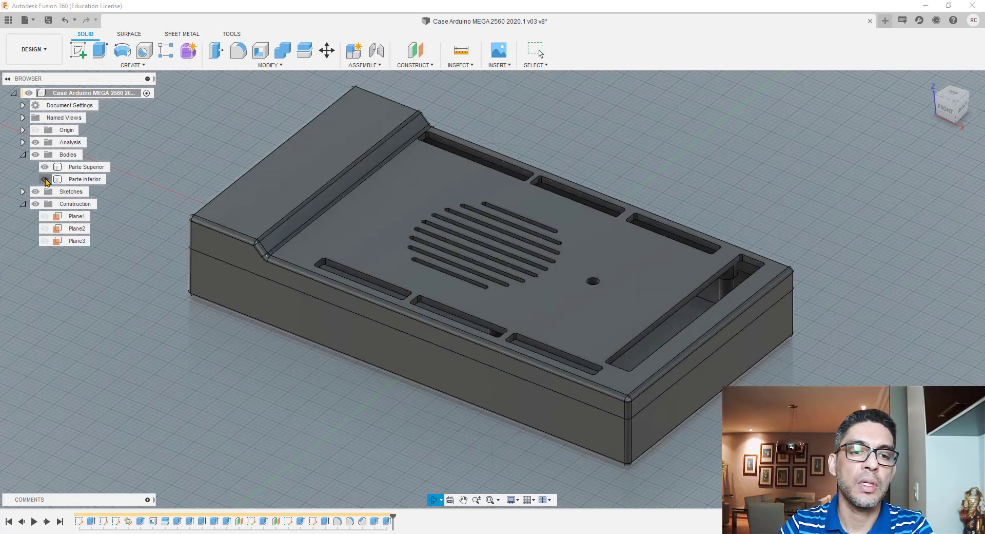
{"action": "left_click", "coordinate": [45, 179]}
{"action": "left_click", "coordinate": [44, 180]}
{"action": "left_click", "coordinate": [45, 167]}
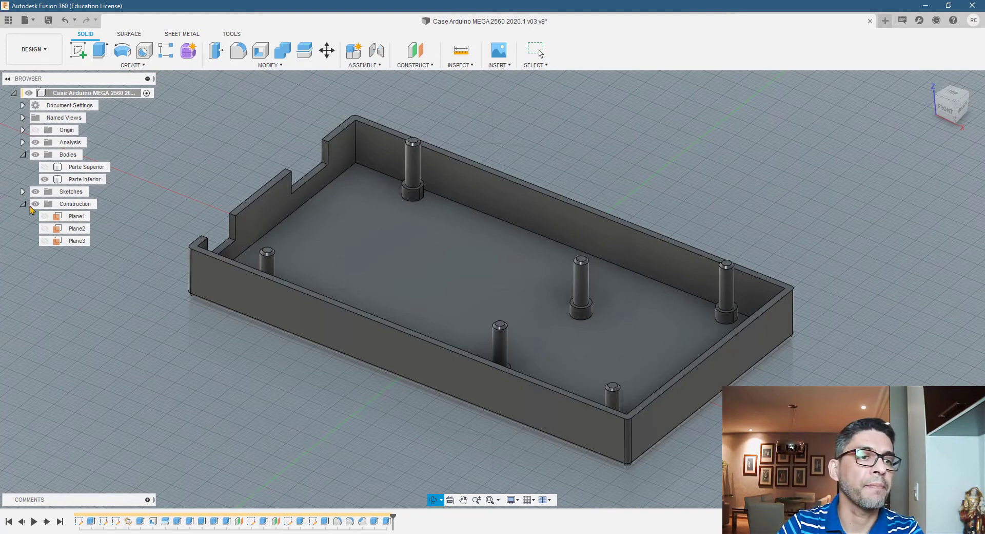
{"action": "left_click", "coordinate": [45, 168]}
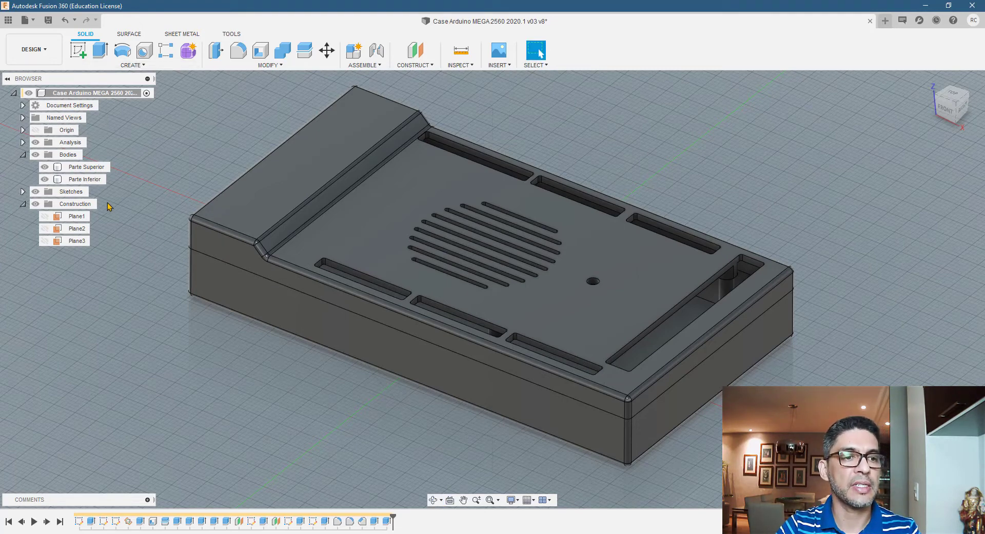
{"action": "left_click", "coordinate": [265, 231]}
{"action": "left_click", "coordinate": [88, 168]}
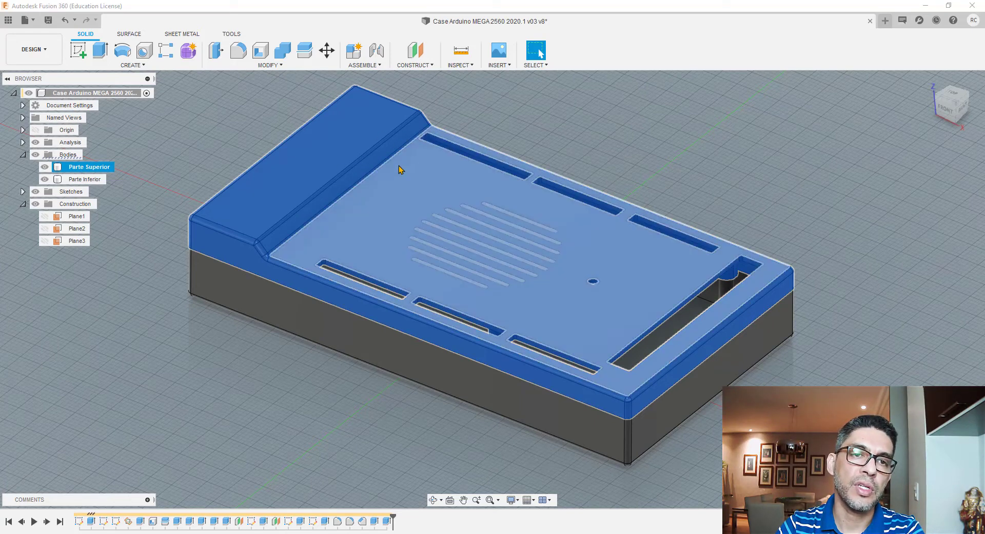
Make the Parte Superior lid 30% opaque to see inside, then restore it to fully opaque.
{"action": "right_click", "coordinate": [380, 222]}
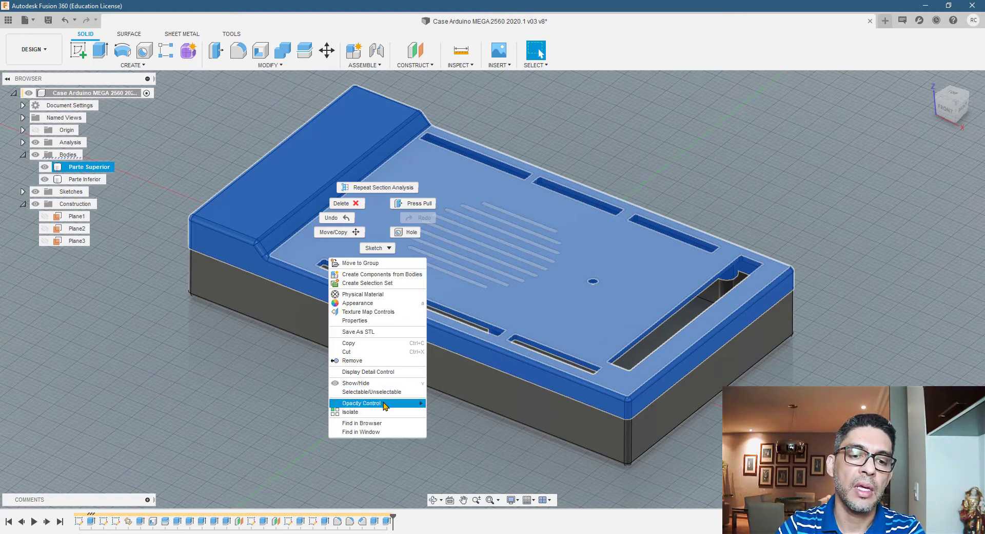
{"action": "mouse_move", "coordinate": [362, 402]}
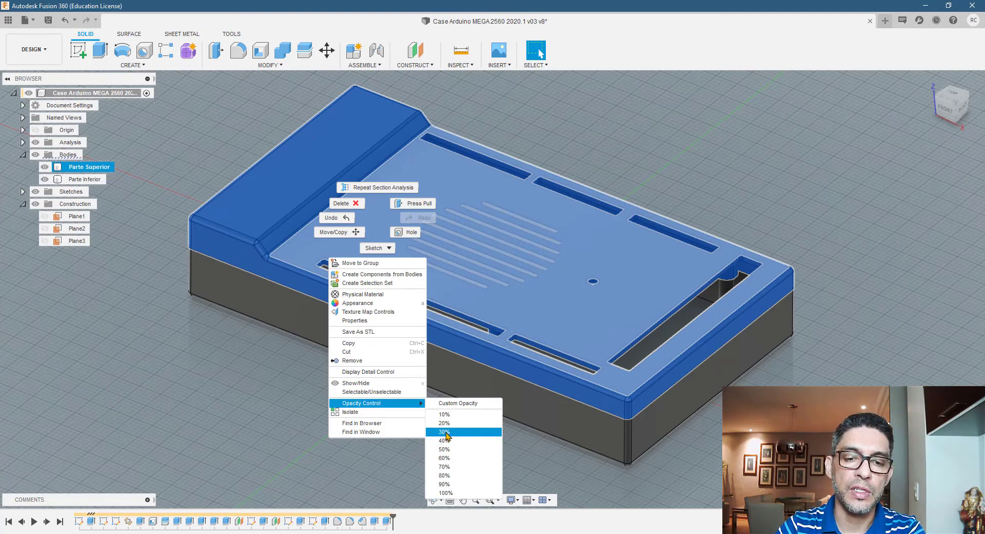
{"action": "left_click", "coordinate": [446, 431]}
{"action": "left_click", "coordinate": [364, 393]}
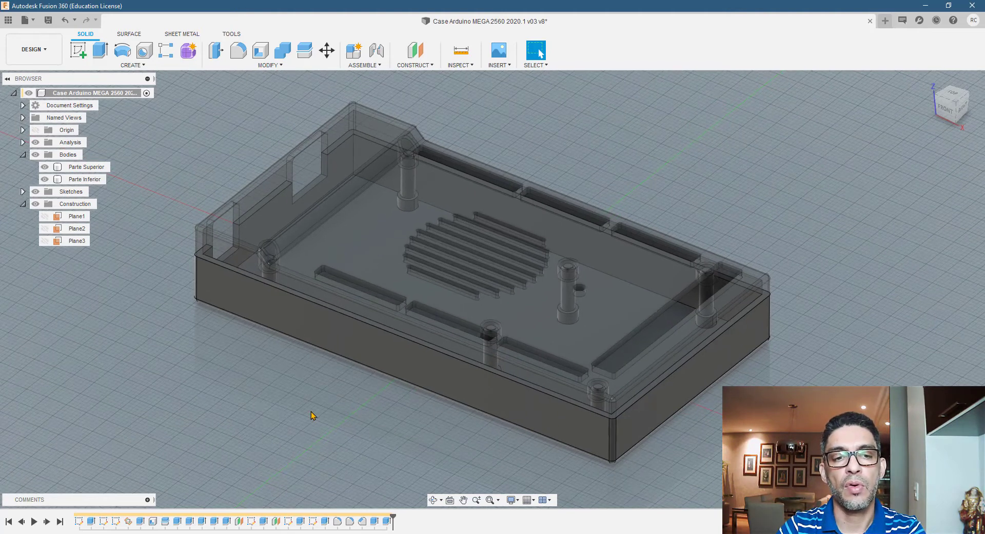
{"action": "left_click", "coordinate": [86, 167]}
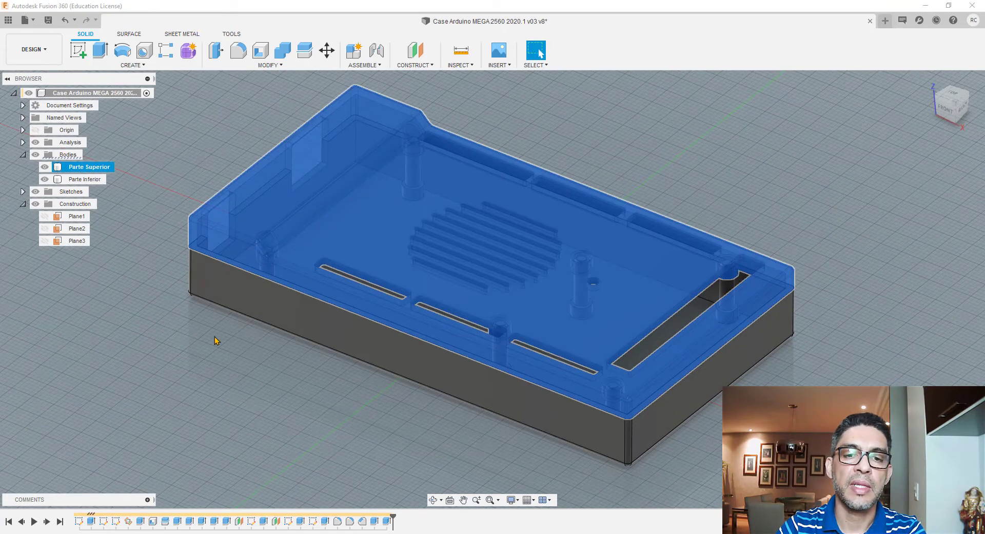
{"action": "right_click", "coordinate": [323, 245]}
{"action": "mouse_move", "coordinate": [306, 425]}
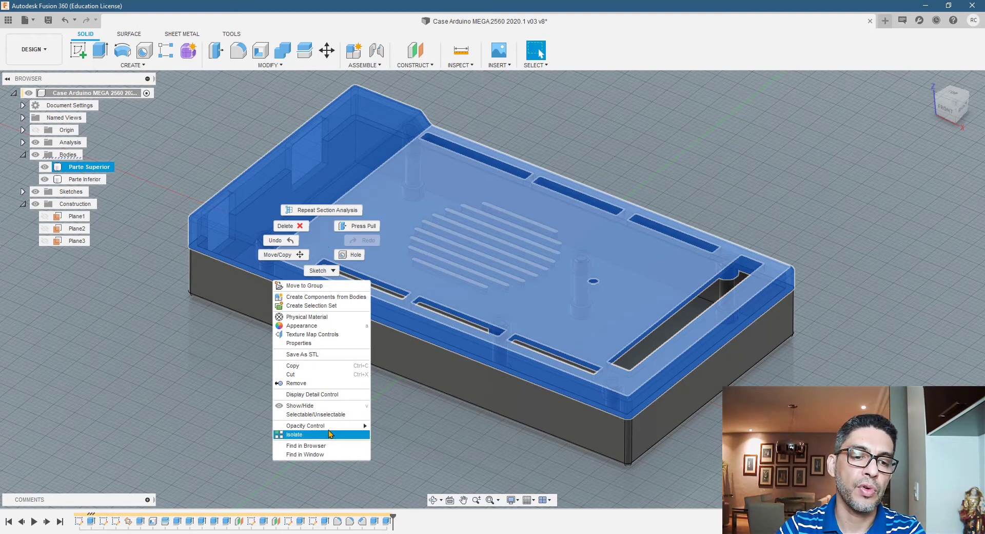
{"action": "left_click", "coordinate": [390, 514]}
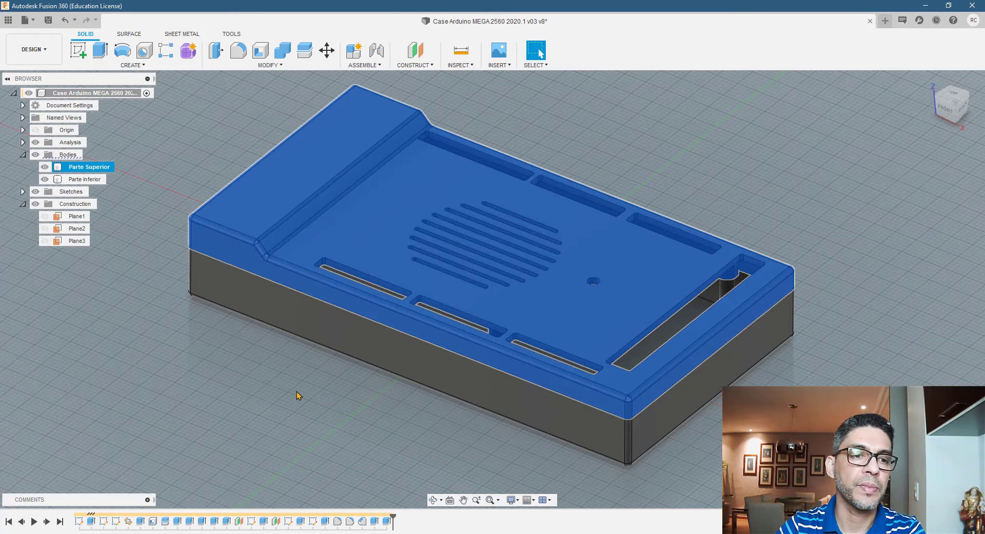
{"action": "left_click", "coordinate": [234, 369]}
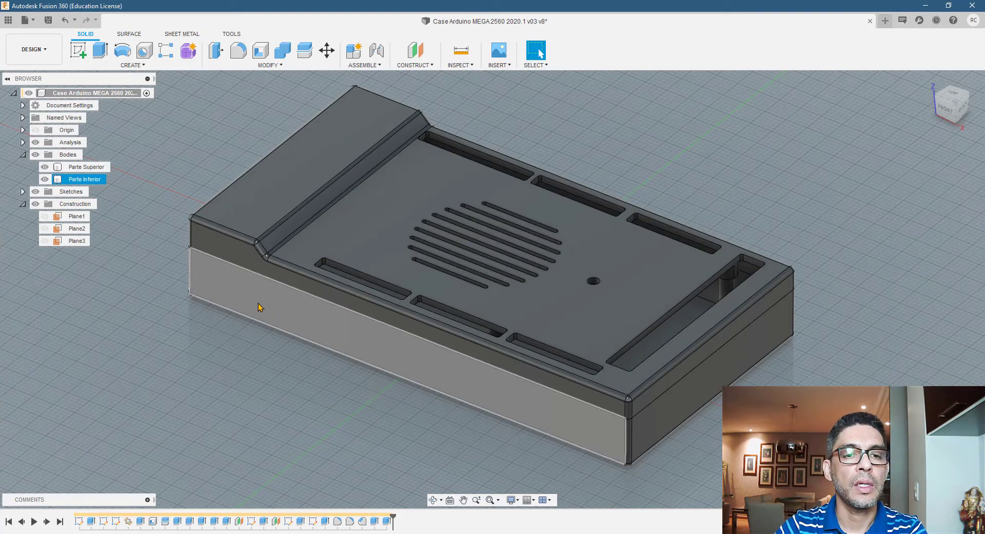
{"action": "middle_click_drag", "start_coordinate": [259, 305], "coordinate": [310, 324]}
{"action": "left_click", "coordinate": [22, 155]}
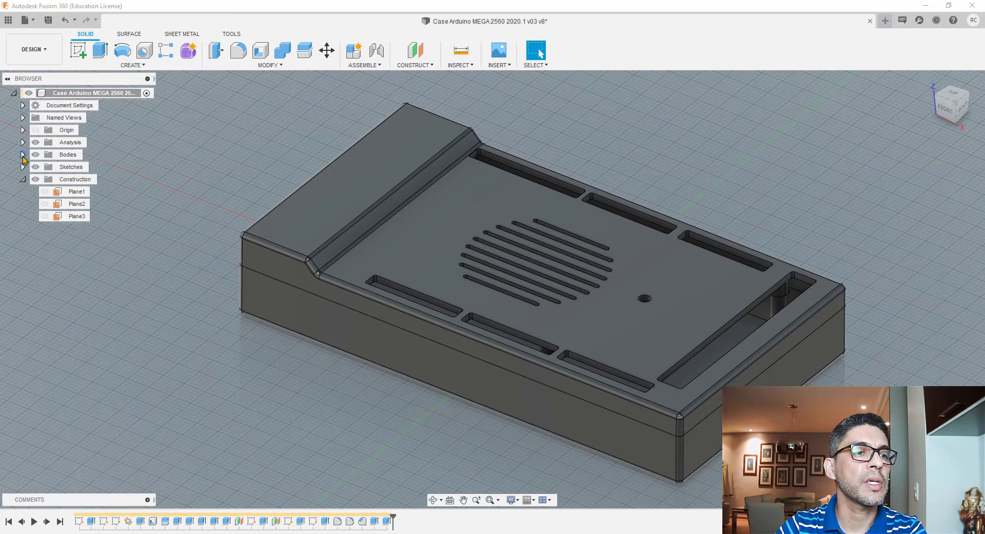
{"action": "left_click", "coordinate": [22, 167]}
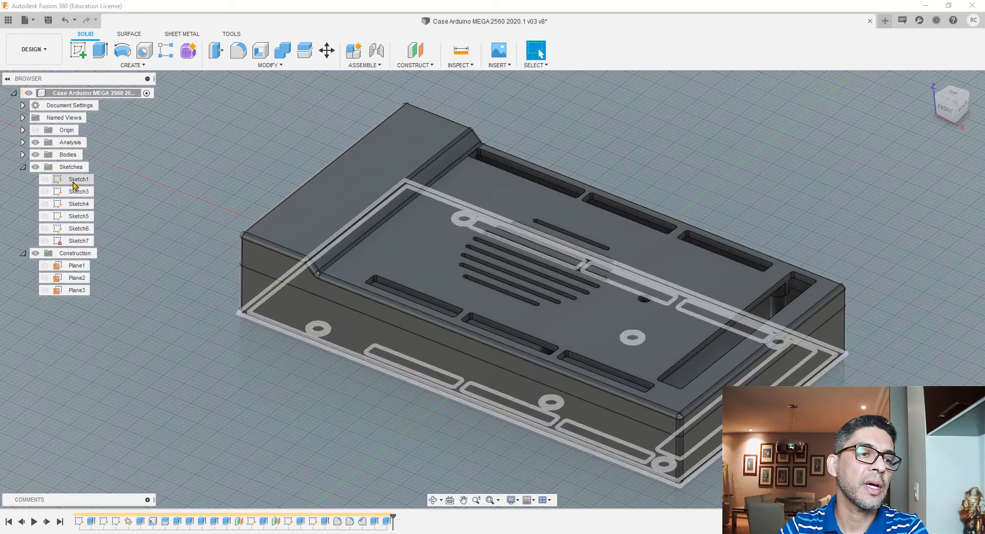
{"action": "left_click", "coordinate": [44, 179]}
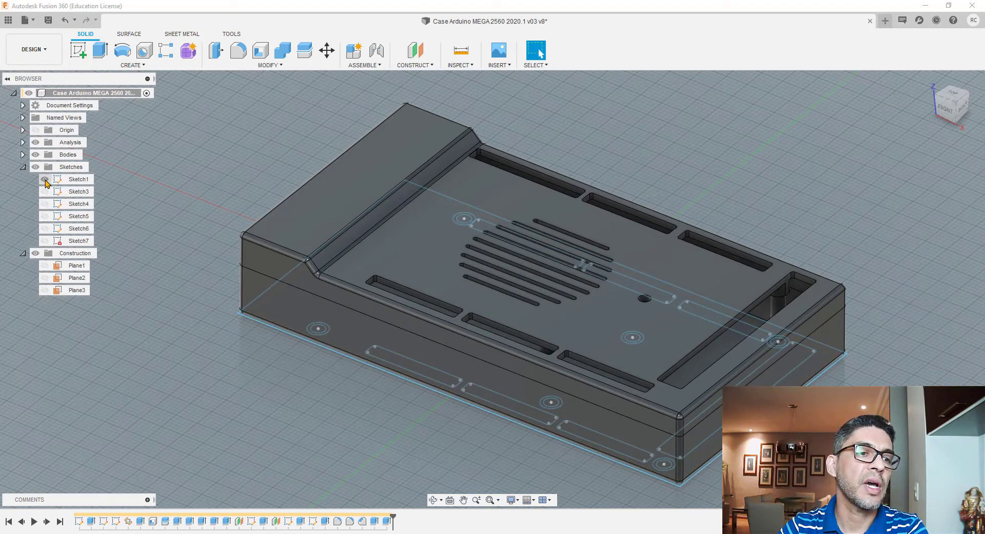
{"action": "left_click", "coordinate": [45, 179]}
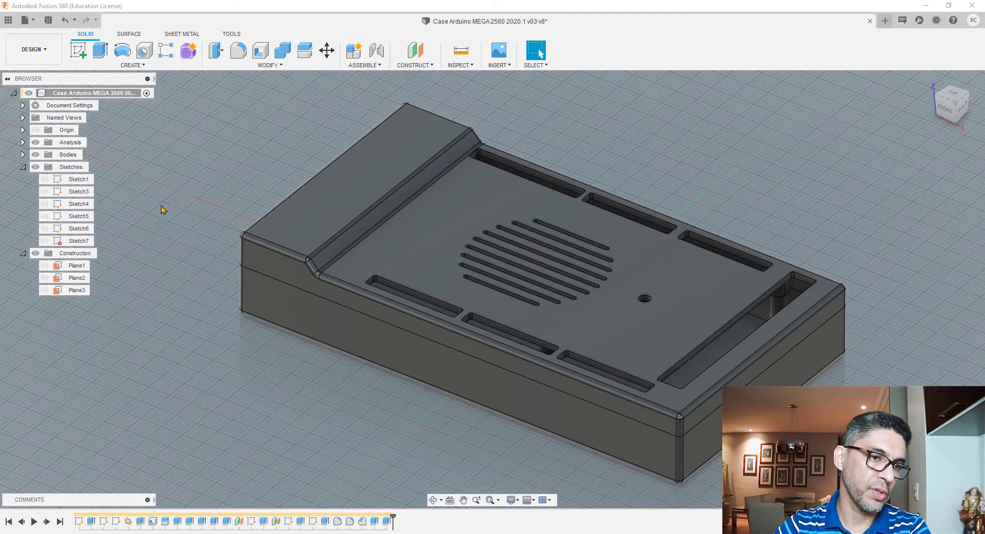
{"action": "left_click", "coordinate": [44, 241]}
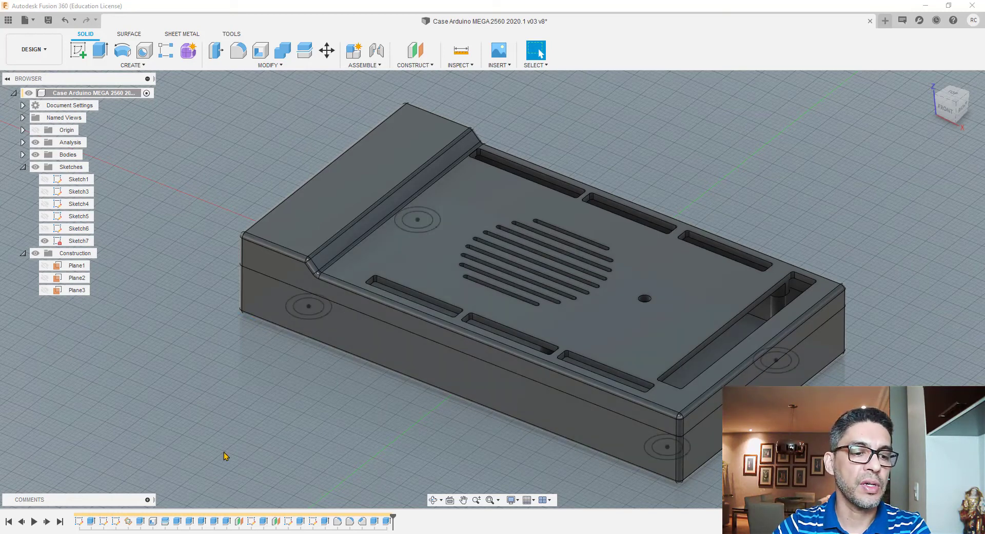
{"action": "left_click", "coordinate": [434, 499]}
{"action": "left_click_drag", "start_coordinate": [450, 401], "coordinate": [453, 342]}
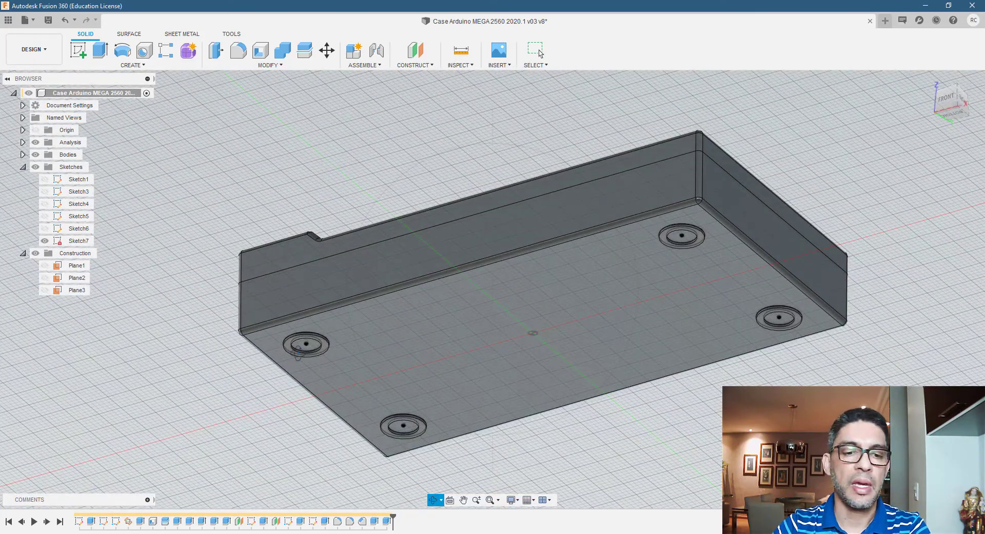
{"action": "mouse_move", "coordinate": [328, 349]}
{"action": "left_mouse_down"}
{"action": "mouse_move", "coordinate": [345, 364]}
{"action": "mouse_move", "coordinate": [334, 385]}
{"action": "mouse_move", "coordinate": [343, 360]}
{"action": "mouse_move", "coordinate": [341, 392]}
{"action": "left_mouse_up"}
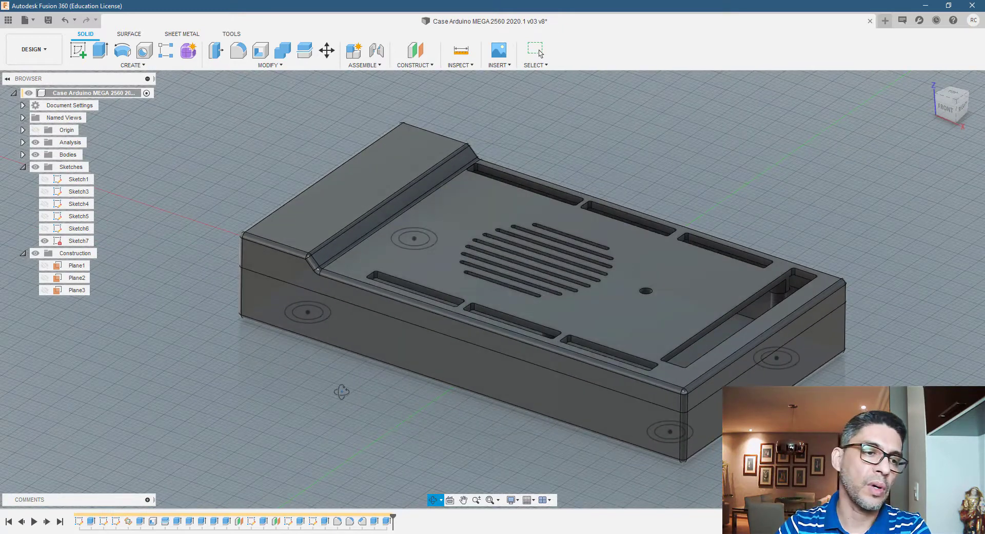
{"action": "left_click", "coordinate": [45, 240]}
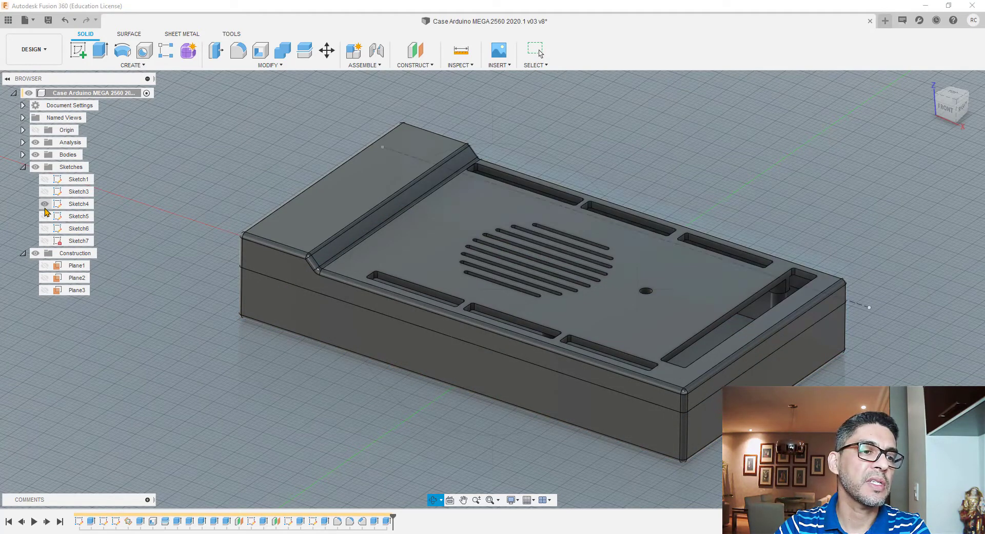
{"action": "left_click", "coordinate": [45, 205]}
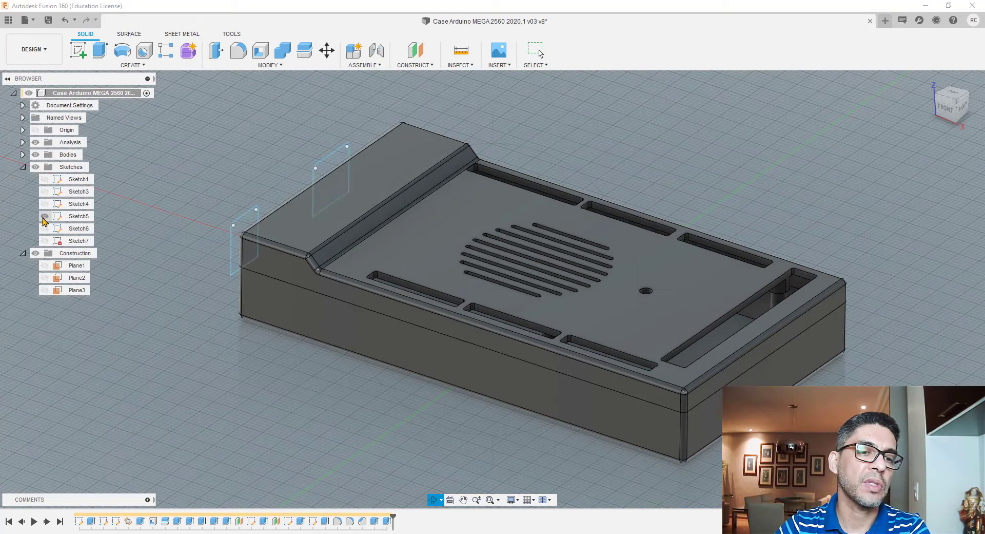
{"action": "left_click", "coordinate": [23, 168]}
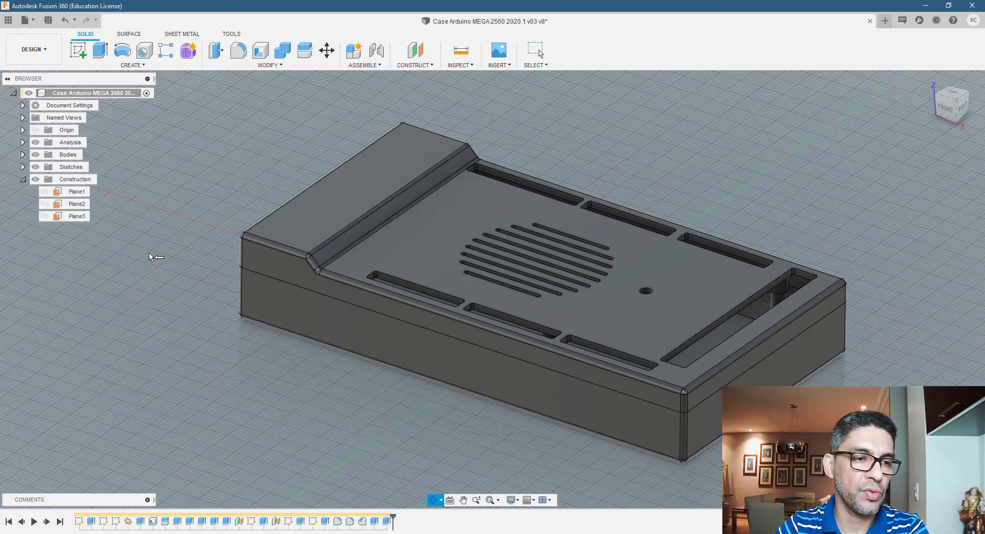
{"action": "mouse_move", "coordinate": [364, 322]}
{"action": "middle_mouse_down", "text": "shift"}
{"action": "mouse_move", "coordinate": [511, 322]}
{"action": "mouse_move", "coordinate": [490, 326]}
{"action": "middle_mouse_up", "text": "shift"}
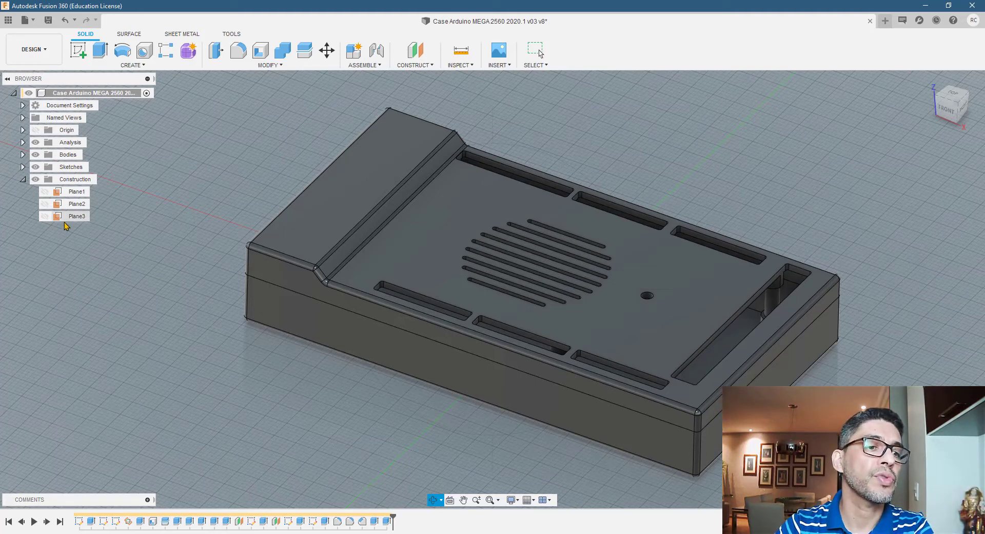
{"action": "left_click", "coordinate": [46, 192]}
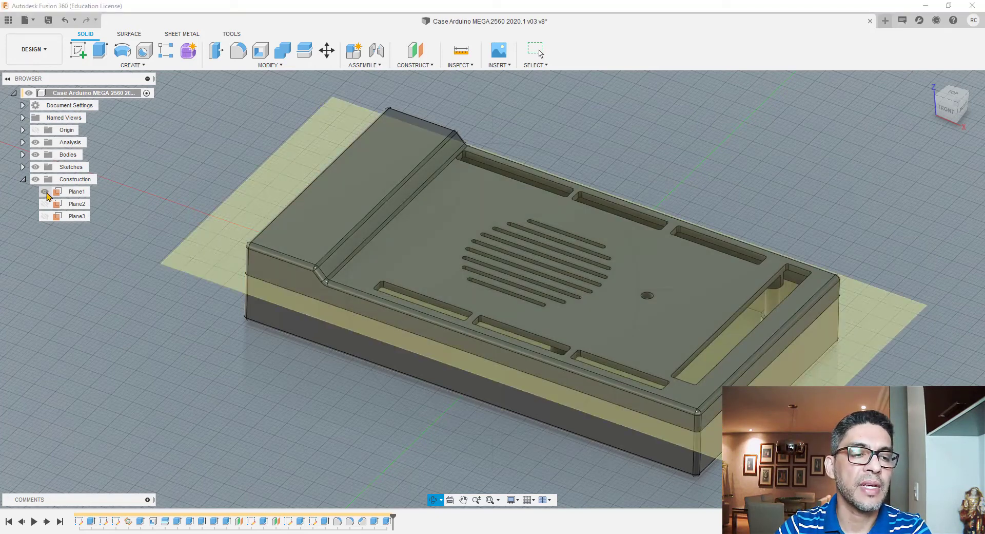
{"action": "left_click", "coordinate": [45, 192]}
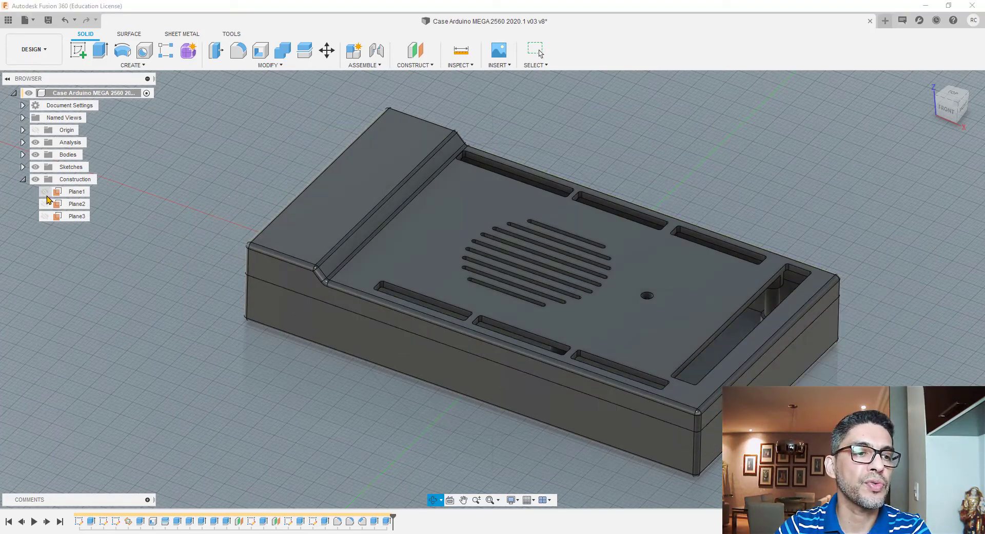
{"action": "left_click", "coordinate": [46, 204]}
{"action": "left_click", "coordinate": [45, 204]}
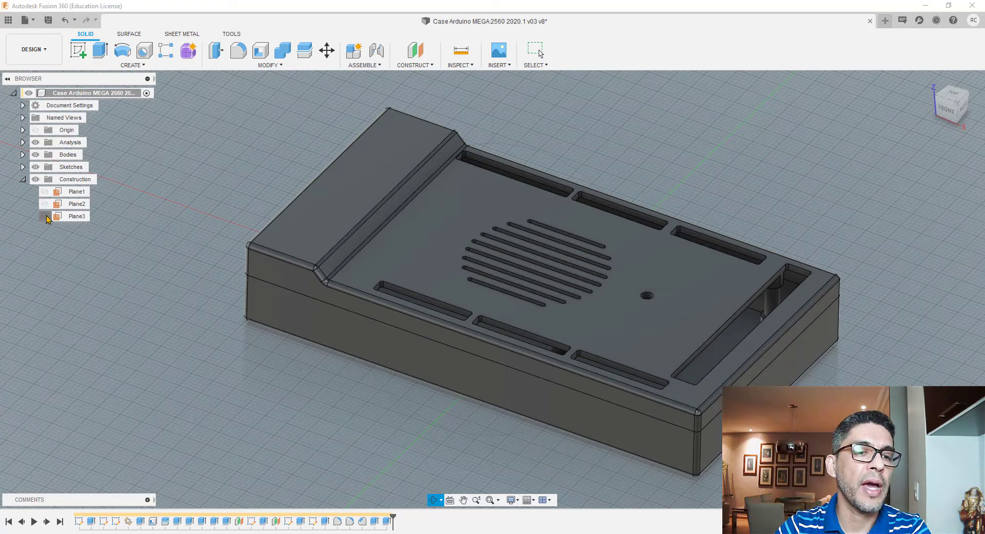
{"action": "left_click", "coordinate": [45, 216]}
{"action": "left_click", "coordinate": [45, 216]}
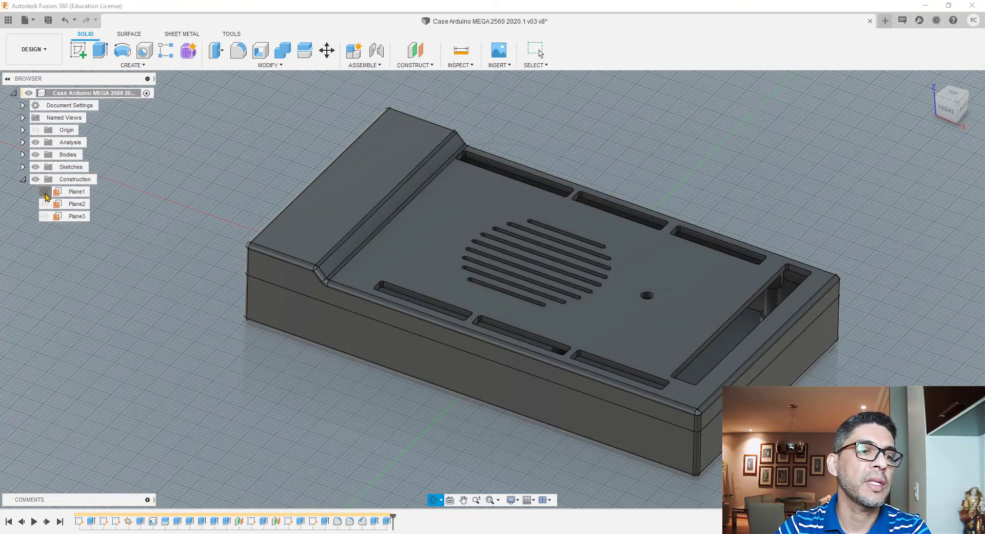
{"action": "left_click", "coordinate": [45, 192]}
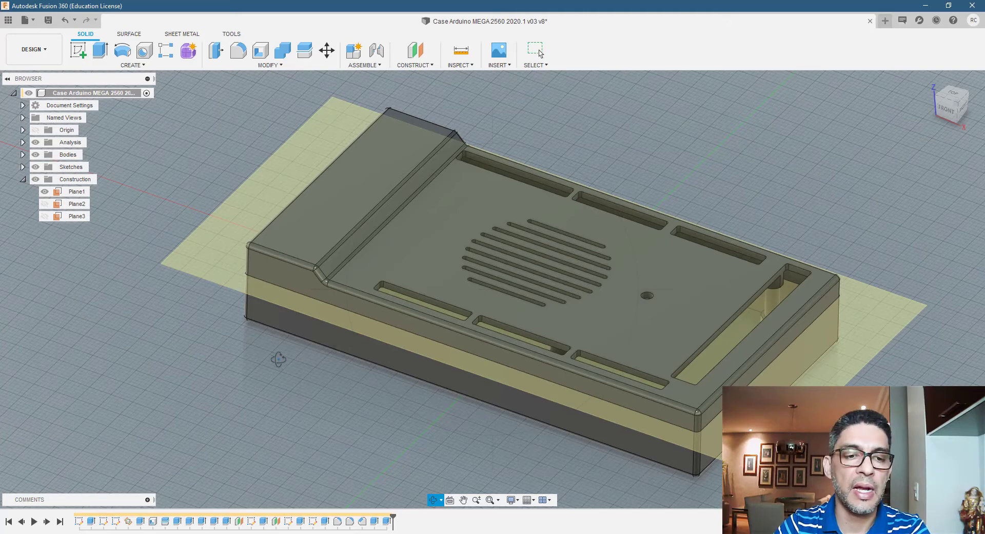
{"action": "left_click", "coordinate": [45, 192]}
{"action": "left_click", "coordinate": [45, 204]}
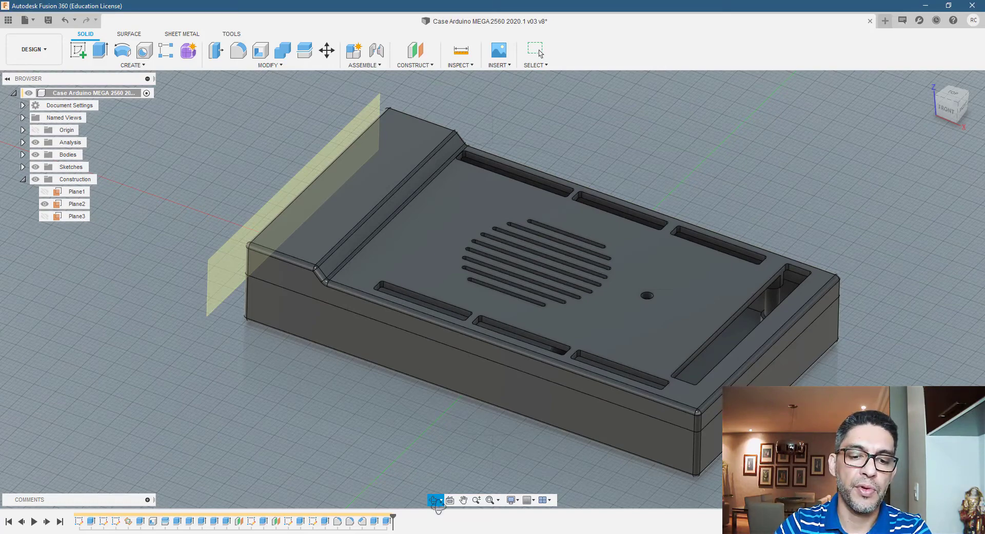
{"action": "mouse_move", "coordinate": [321, 359]}
{"action": "left_mouse_down"}
{"action": "mouse_move", "coordinate": [400, 355]}
{"action": "mouse_move", "coordinate": [327, 321]}
{"action": "left_mouse_up"}
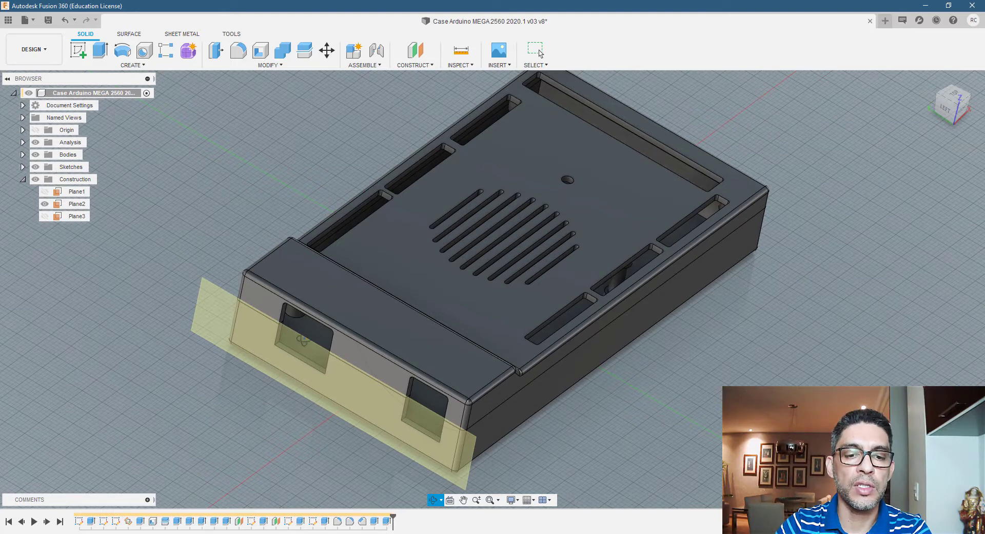
{"action": "left_click", "coordinate": [44, 203]}
{"action": "left_click", "coordinate": [45, 216]}
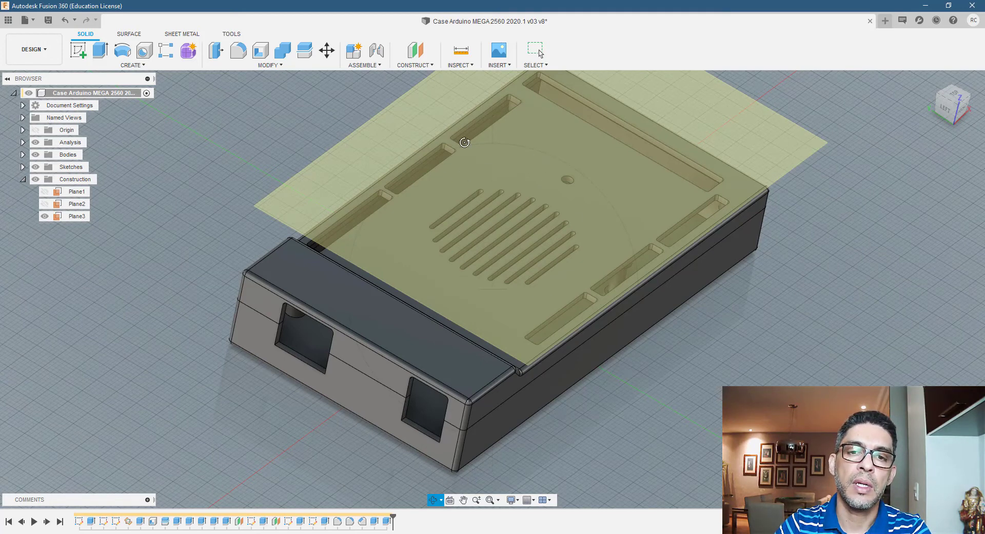
{"action": "left_click", "coordinate": [44, 216]}
{"action": "mouse_move", "coordinate": [494, 303]}
{"action": "left_mouse_down"}
{"action": "mouse_move", "coordinate": [421, 300]}
{"action": "mouse_move", "coordinate": [467, 310]}
{"action": "left_mouse_up"}
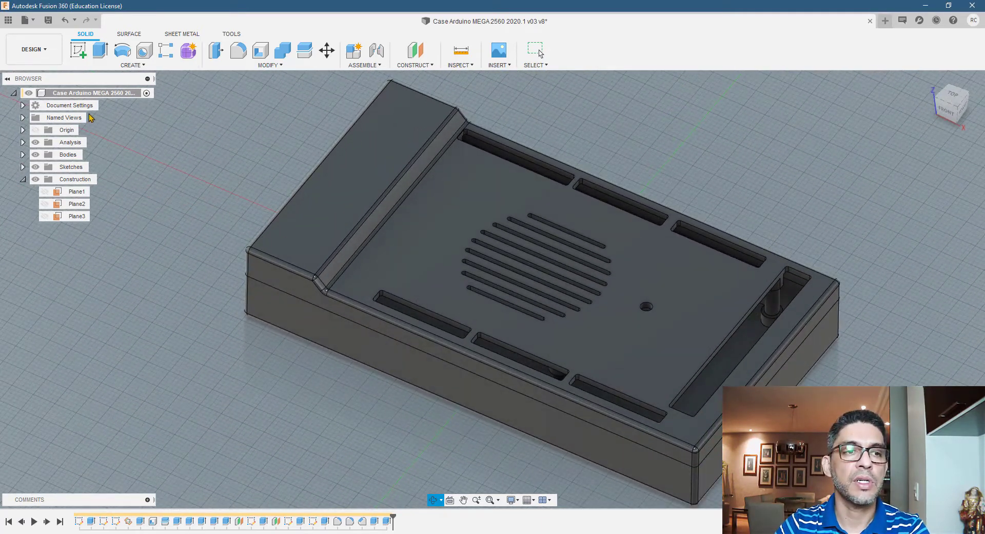
Collapse the Construction folder so all browser groups are closed.
{"action": "left_click", "coordinate": [22, 179]}
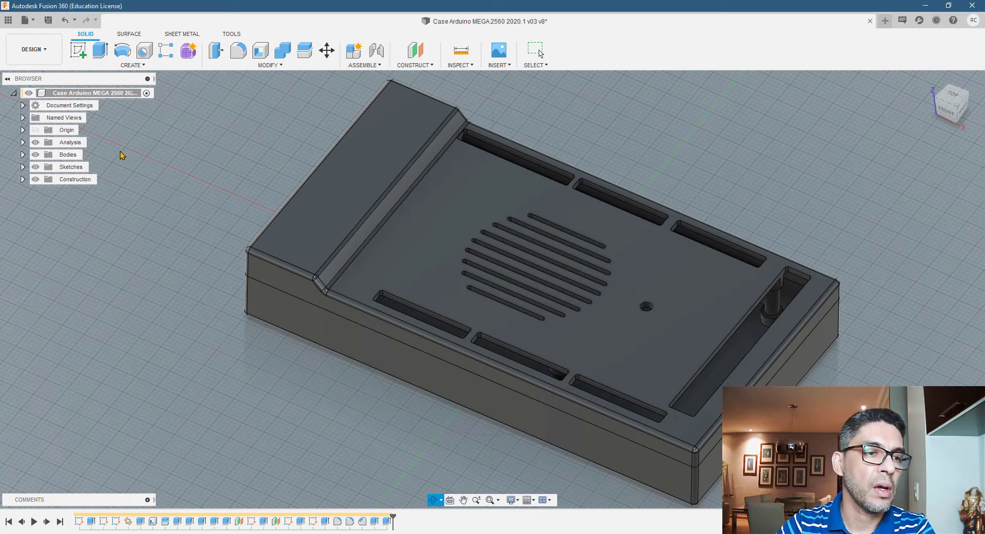